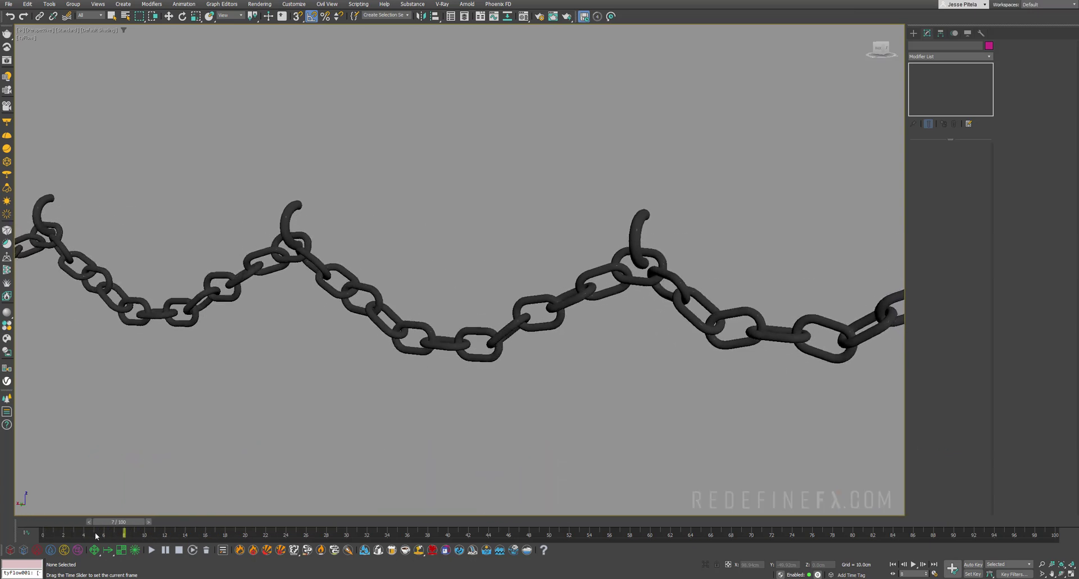
click(542, 576)
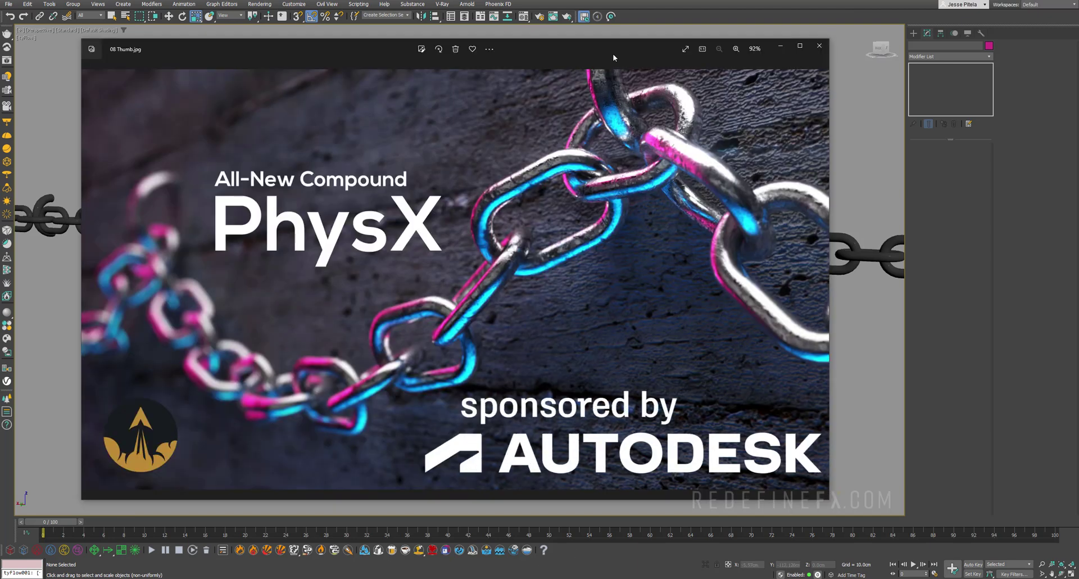
drag(609, 53, 590, 43)
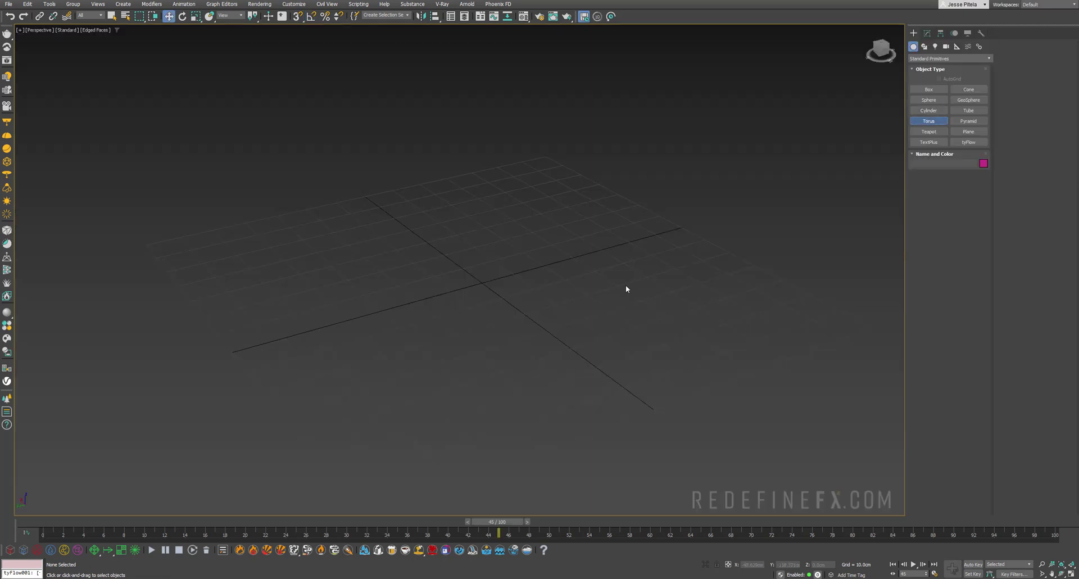
- Create a torus centred on the grid origin and raise it well above the ground
drag(480, 282, 553, 285)
click(538, 285)
right_click(533, 283)
mouse_move(519, 268)
alt+middle_down()
mouse_move(515, 285)
mouse_move(504, 274)
alt+middle_up()
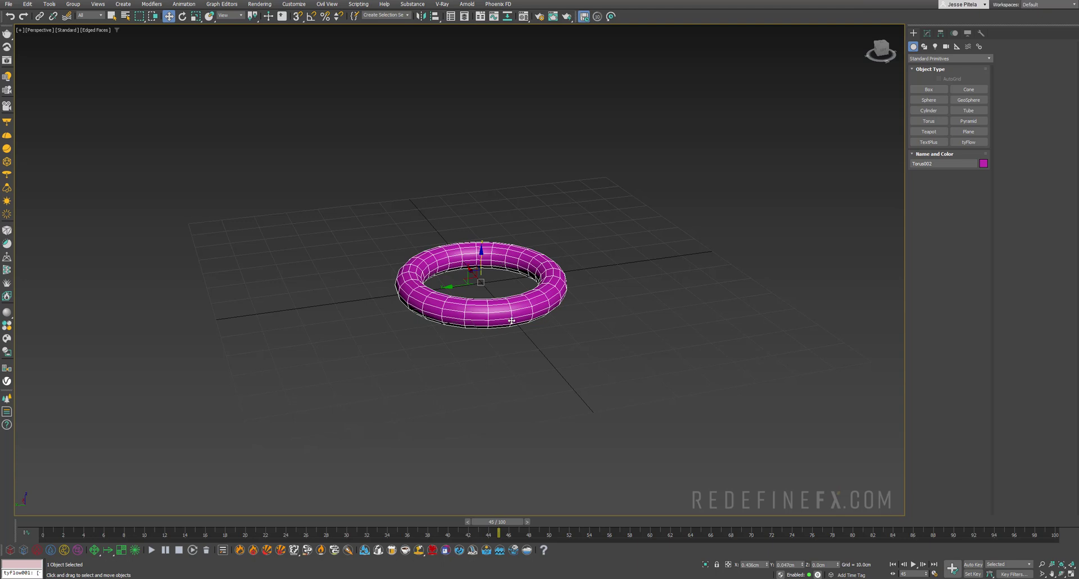
mouse_move(478, 236)
alt+middle_down()
mouse_move(486, 273)
mouse_move(507, 272)
mouse_move(482, 247)
alt+middle_up()
drag(482, 259, 482, 138)
- Create a tall, thin box standing at the grid origin beneath the torus's opening
click(925, 90)
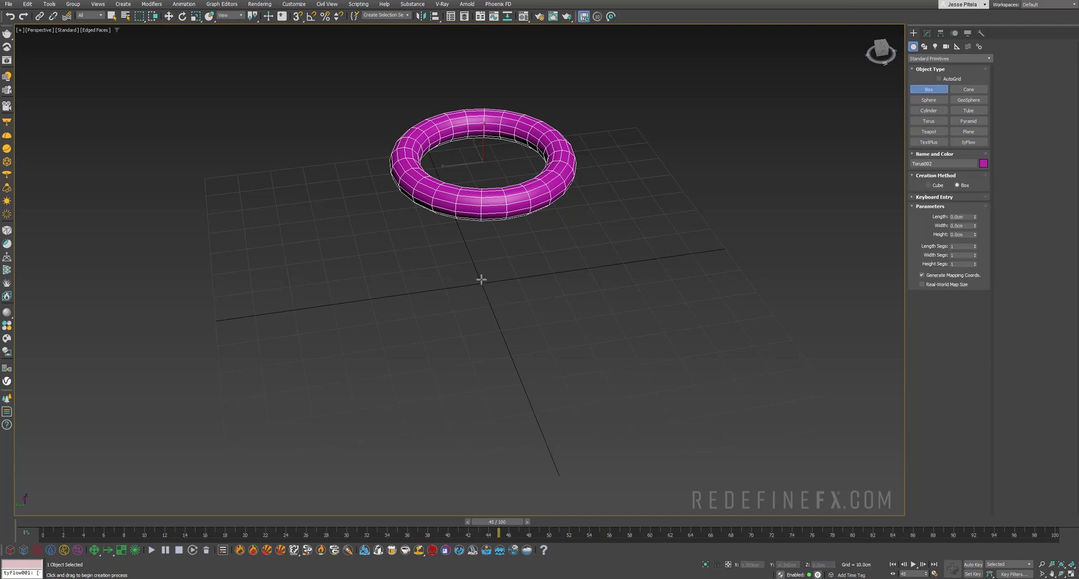
drag(479, 279, 475, 291)
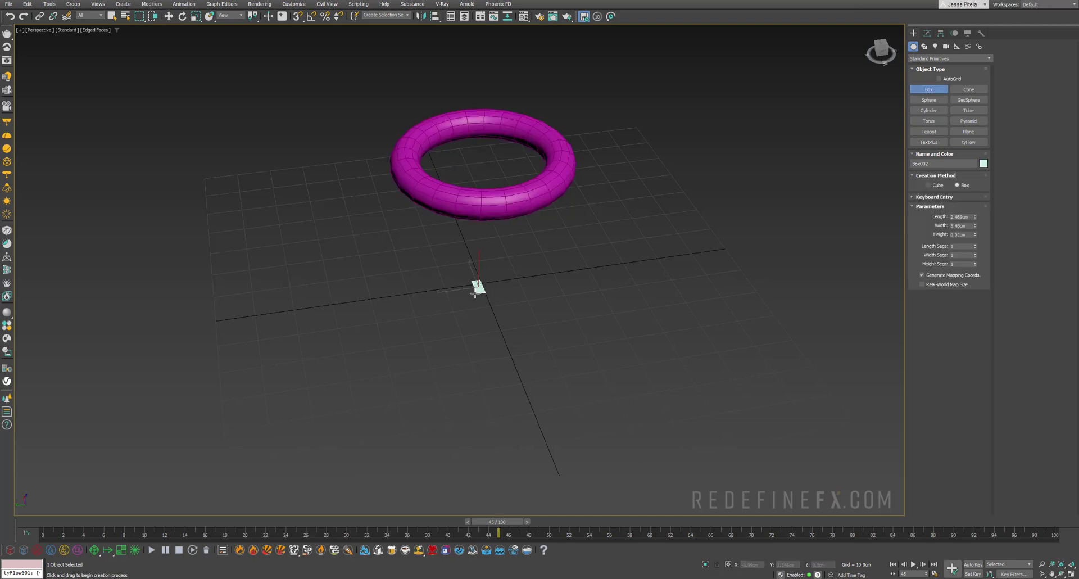
click(466, 164)
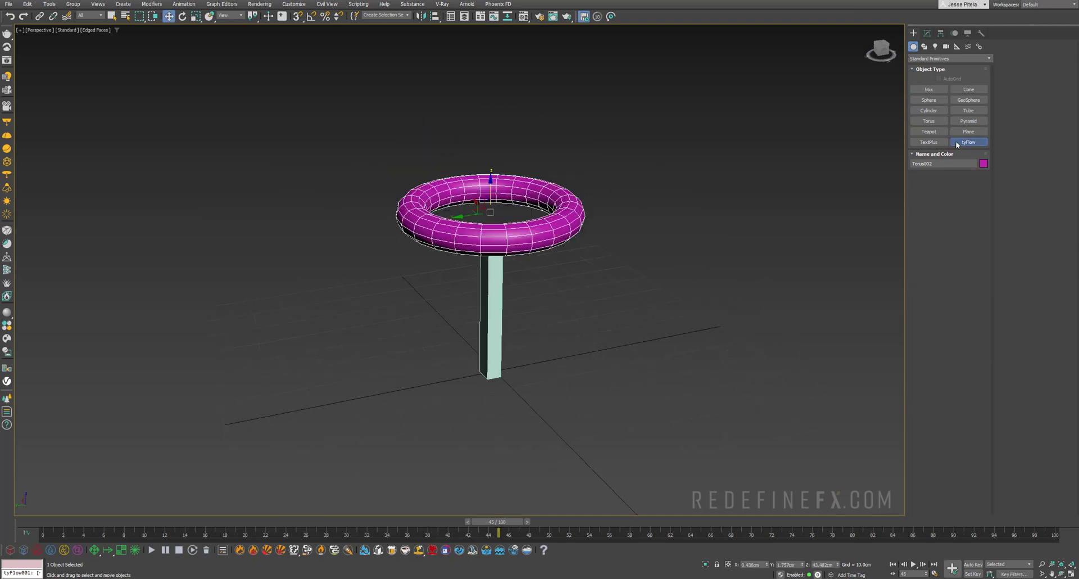
- Create a tyFlow object on the ground beside the box and open its editor
click(957, 142)
drag(676, 335, 679, 338)
click(676, 335)
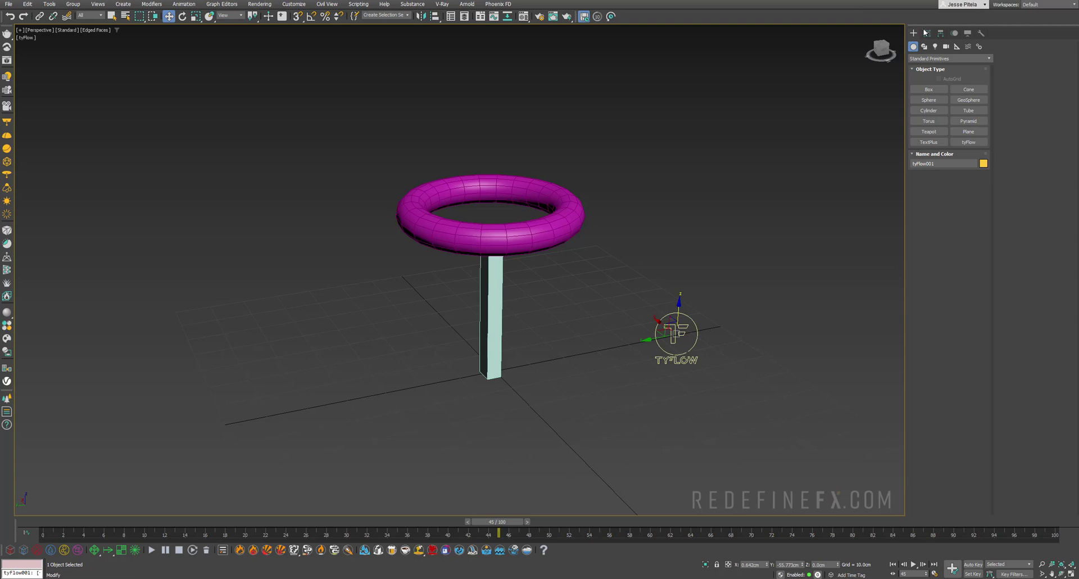
click(926, 33)
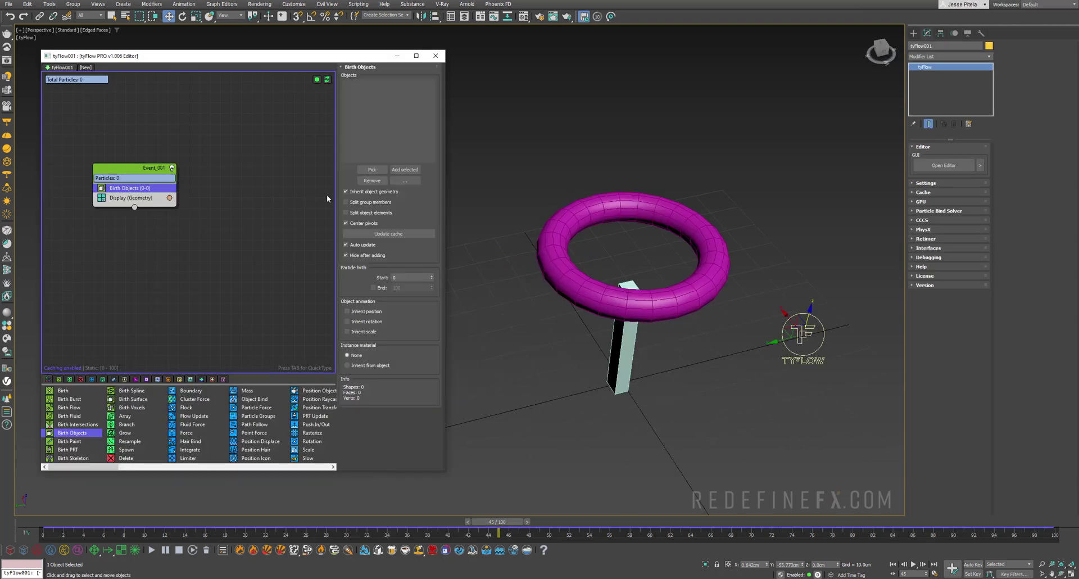
- Pick the torus as the Birth Objects source and add a PhysX Shape operator to the event
click(372, 169)
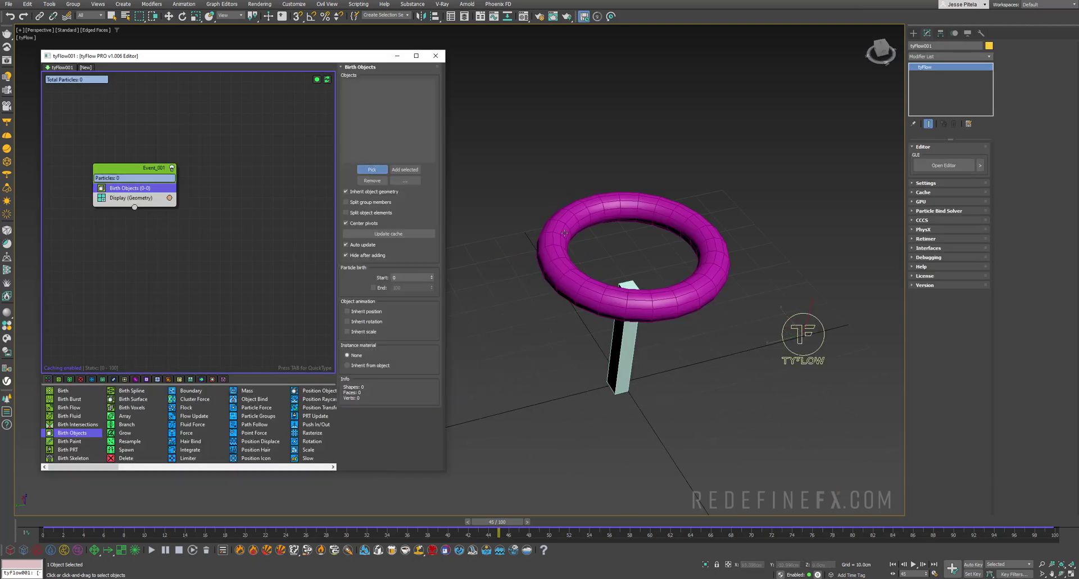
click(568, 231)
scroll(116, 414, down, 5)
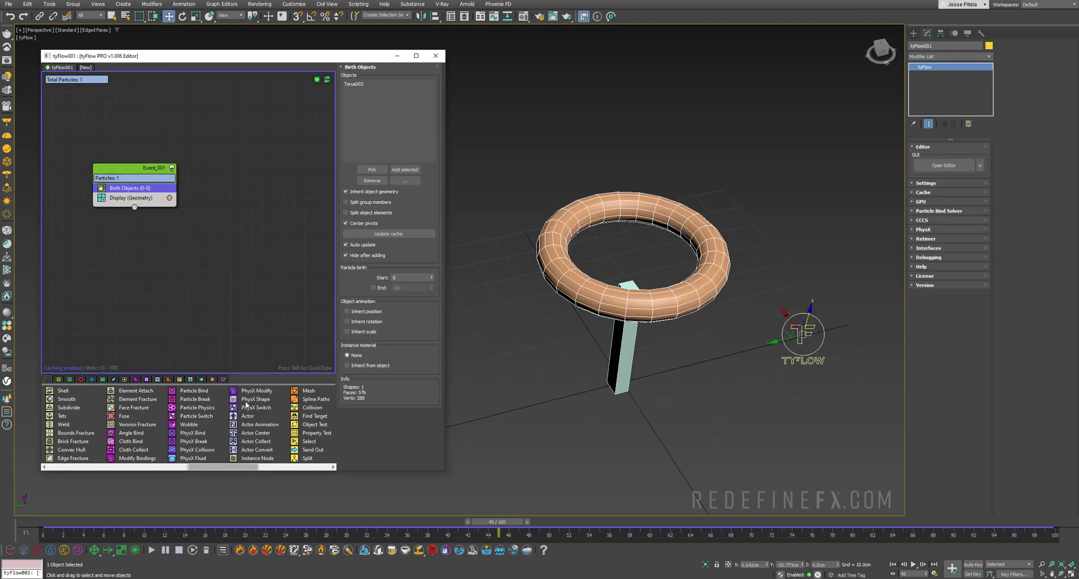
drag(145, 192, 145, 194)
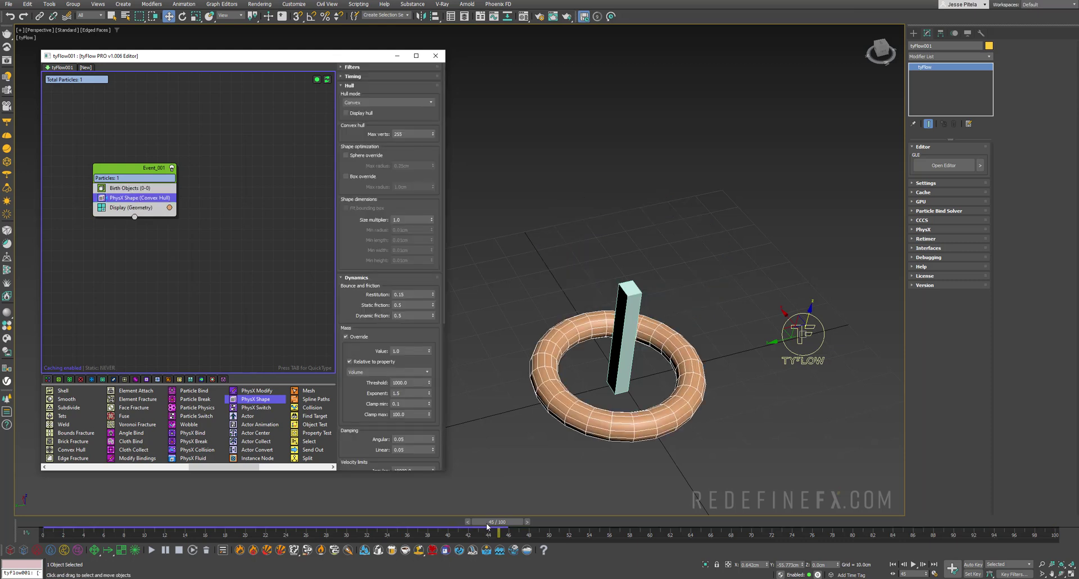
drag(487, 522, 40, 552)
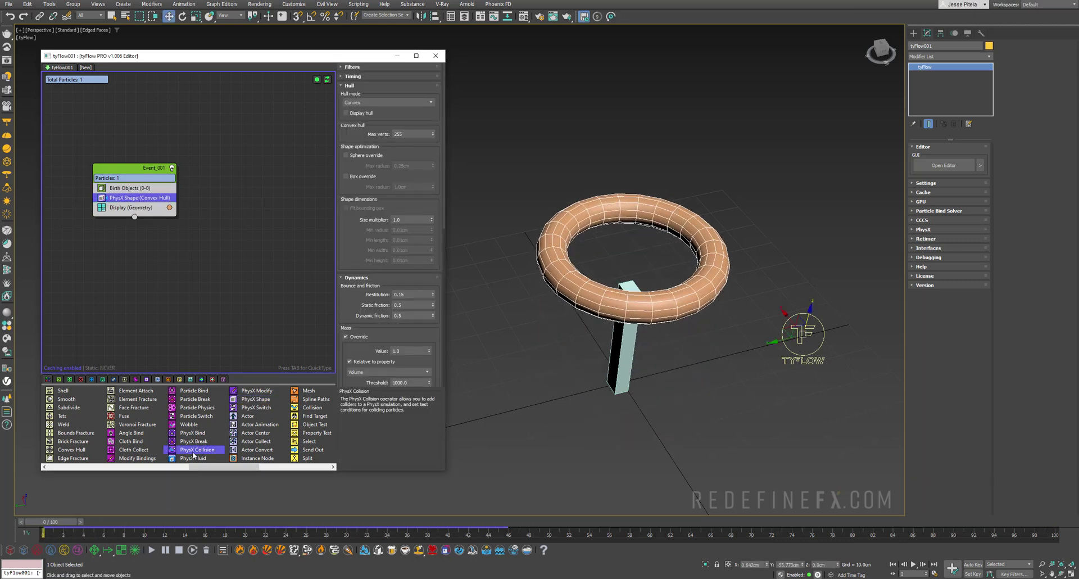
- Add a PhysX Collision operator to the event with the upright box as its collider
drag(134, 213, 134, 209)
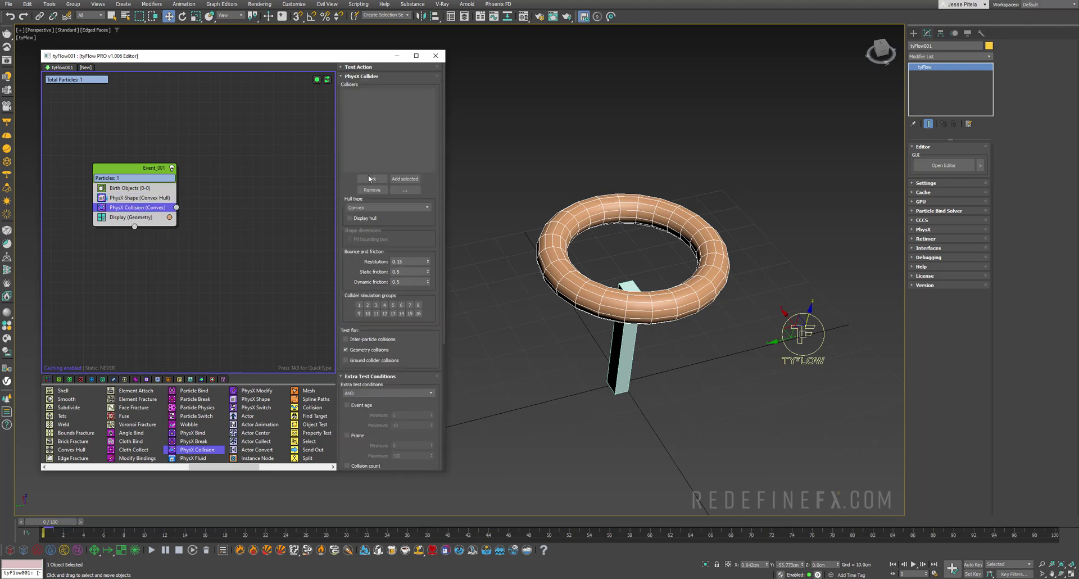
click(370, 178)
click(625, 355)
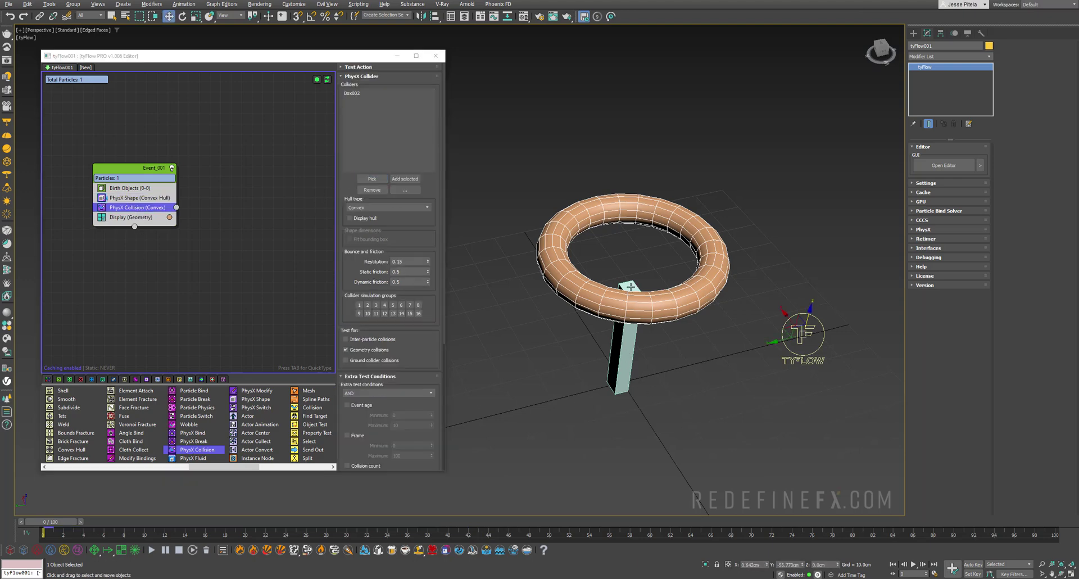
- Scrub the first frames from several angles to check how the convex-hull torus collides with the upright box
mouse_move(630, 286)
alt+middle_down()
mouse_move(612, 281)
mouse_move(614, 295)
alt+middle_up()
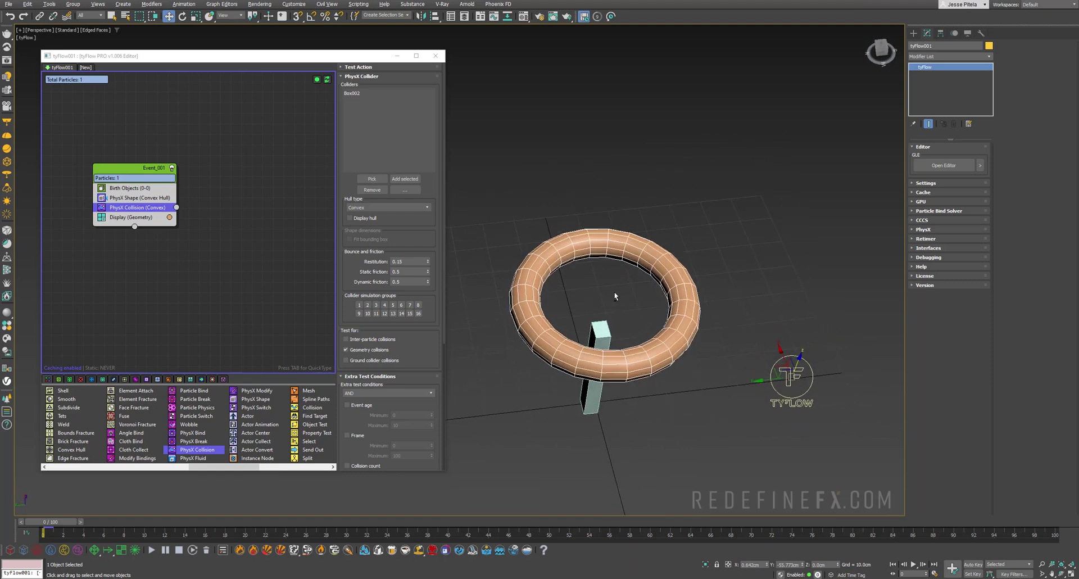
drag(77, 520, 37, 536)
alt+middle_drag(521, 359, 505, 288)
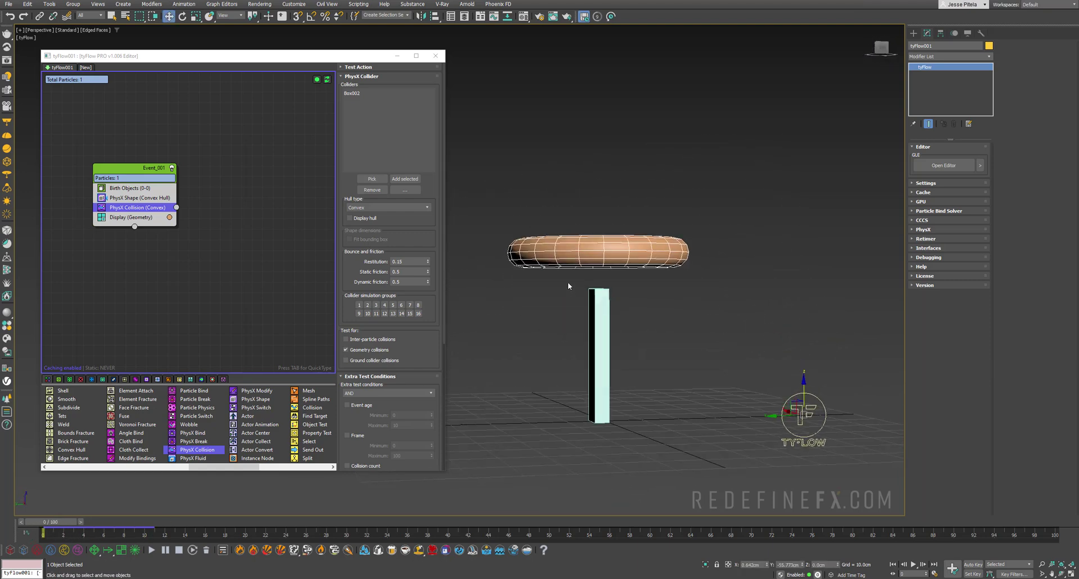
alt+middle_drag(600, 291, 567, 338)
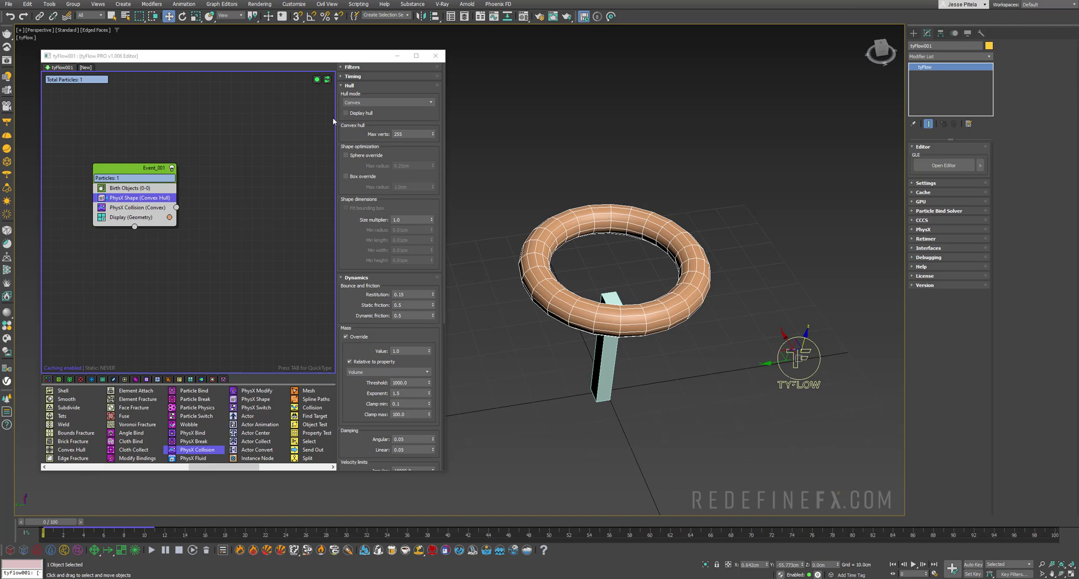
drag(303, 55, 329, 59)
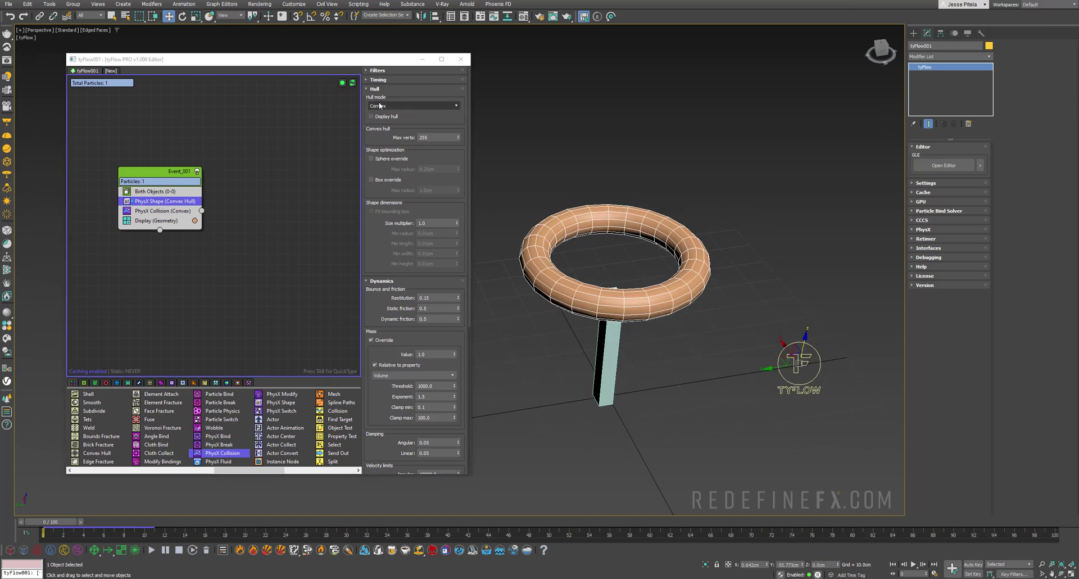
alt+middle_drag(617, 242, 614, 265)
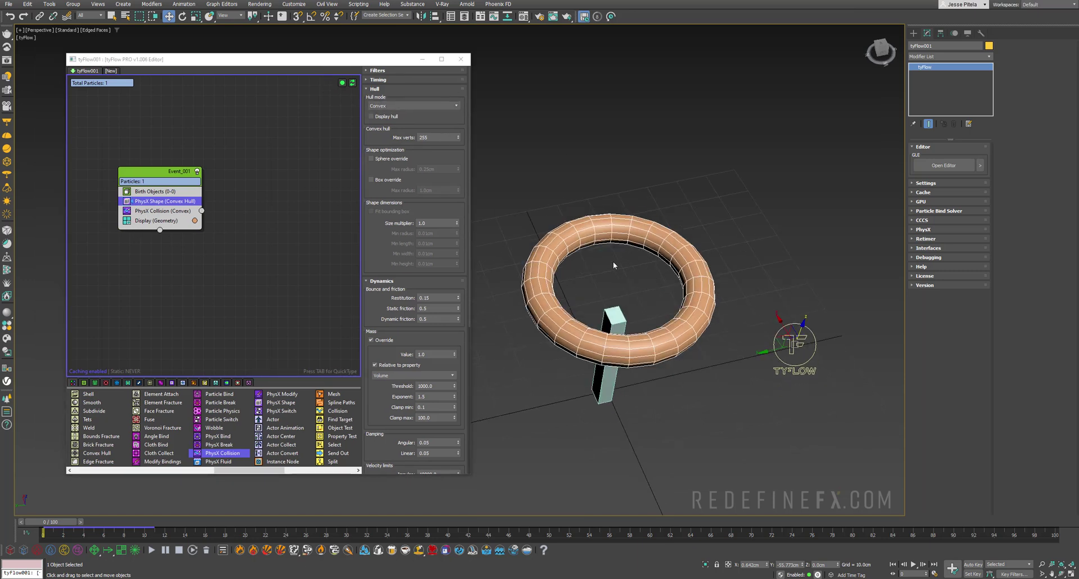
mouse_move(49, 522)
mouse_down()
mouse_move(108, 526)
mouse_move(50, 527)
mouse_up()
drag(50, 526, 104, 527)
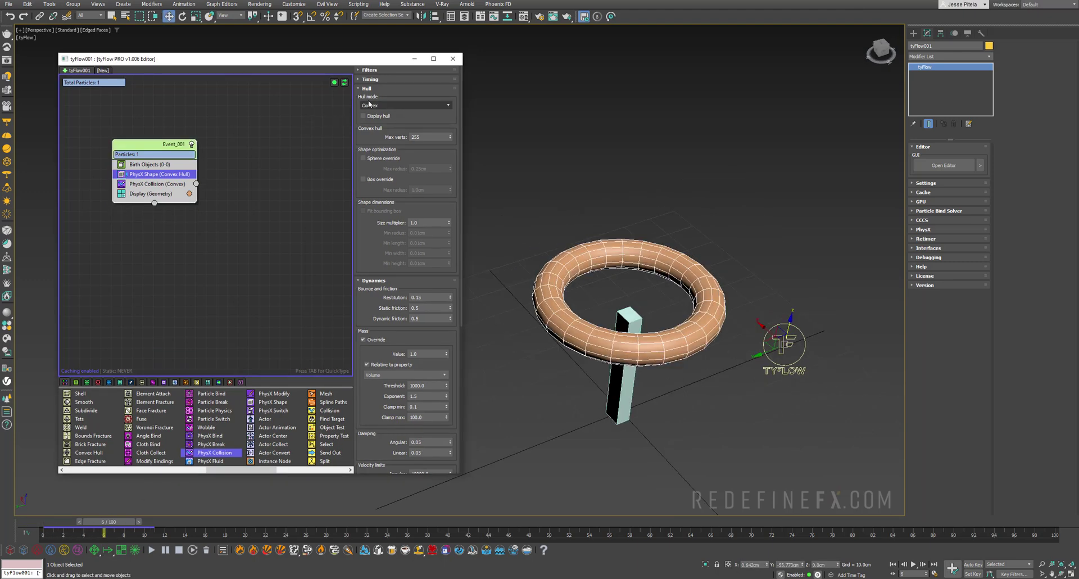
- Set the PhysX Shape hull mode to Compound and turn on the hull display
click(377, 106)
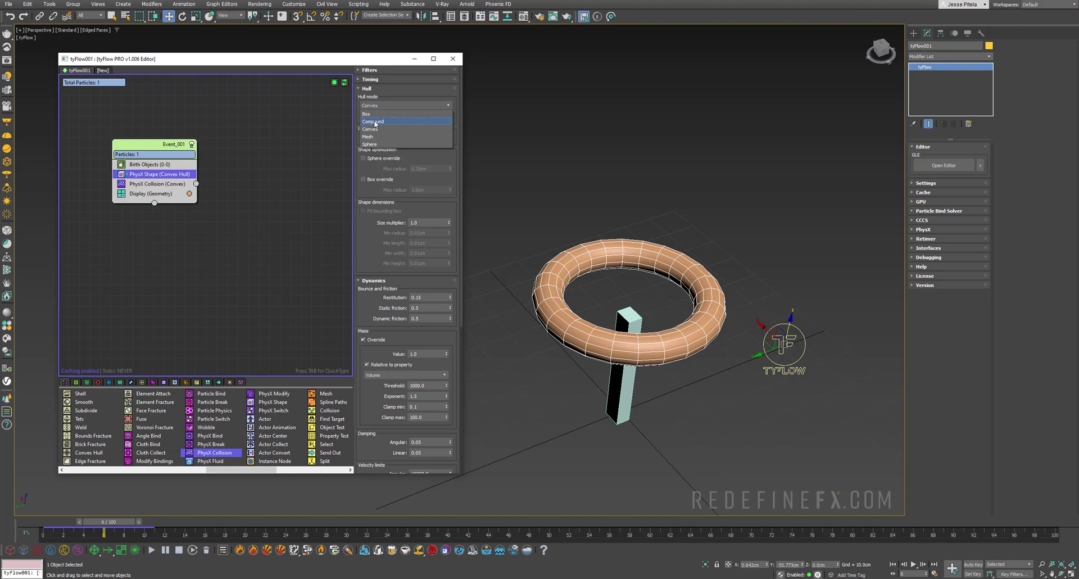
click(371, 122)
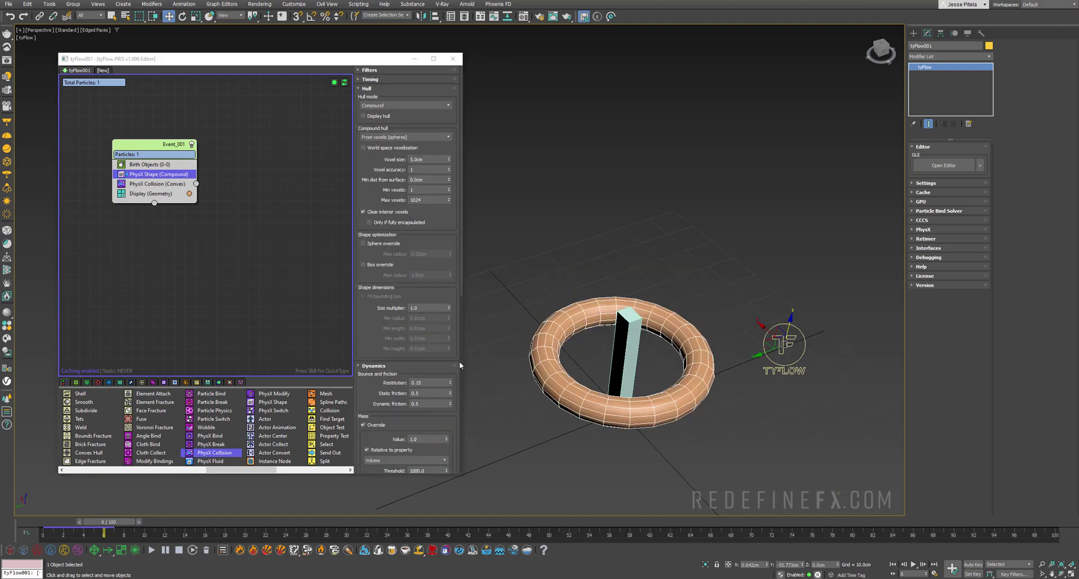
click(373, 117)
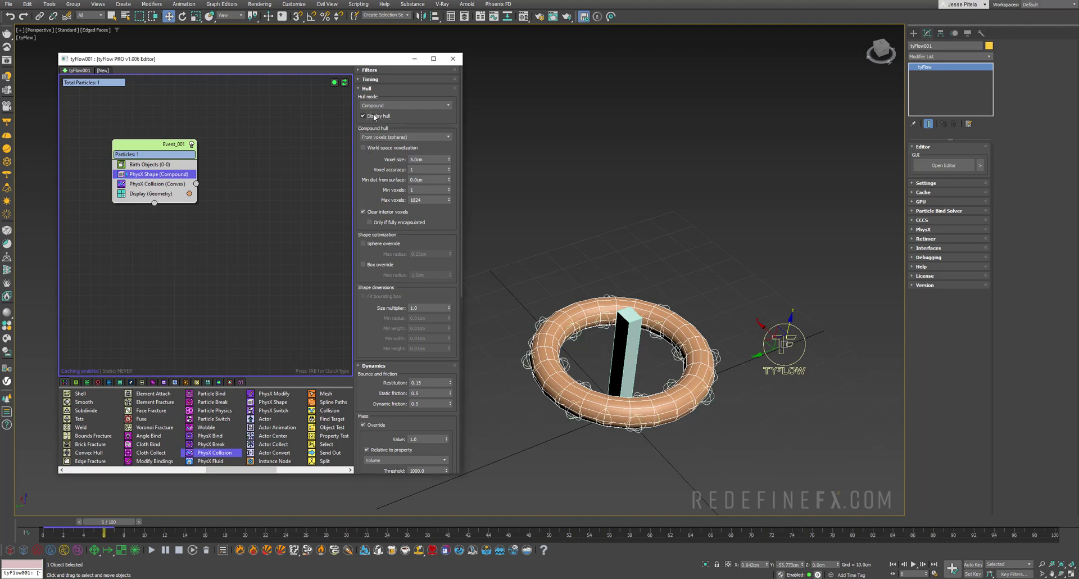
- Examine the voxel spheres around the torus and scrub the simulation to check how it falls around the upright box
drag(109, 521, 47, 522)
alt+middle_drag(609, 303, 700, 259)
scroll(622, 231, up, 5)
scroll(601, 200, down, 3)
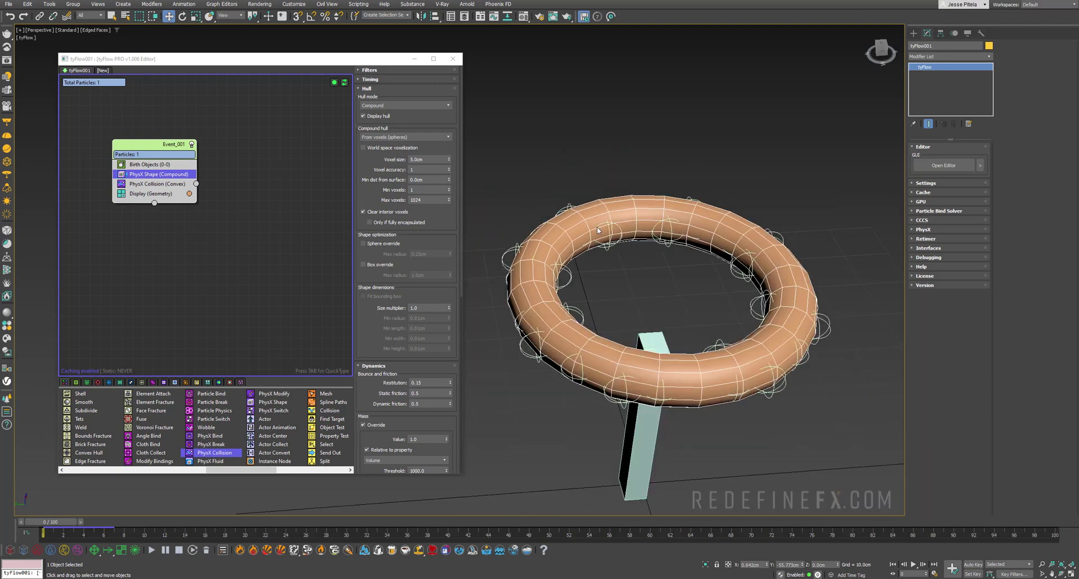
scroll(663, 337, down, 3)
middle_drag(698, 309, 637, 303)
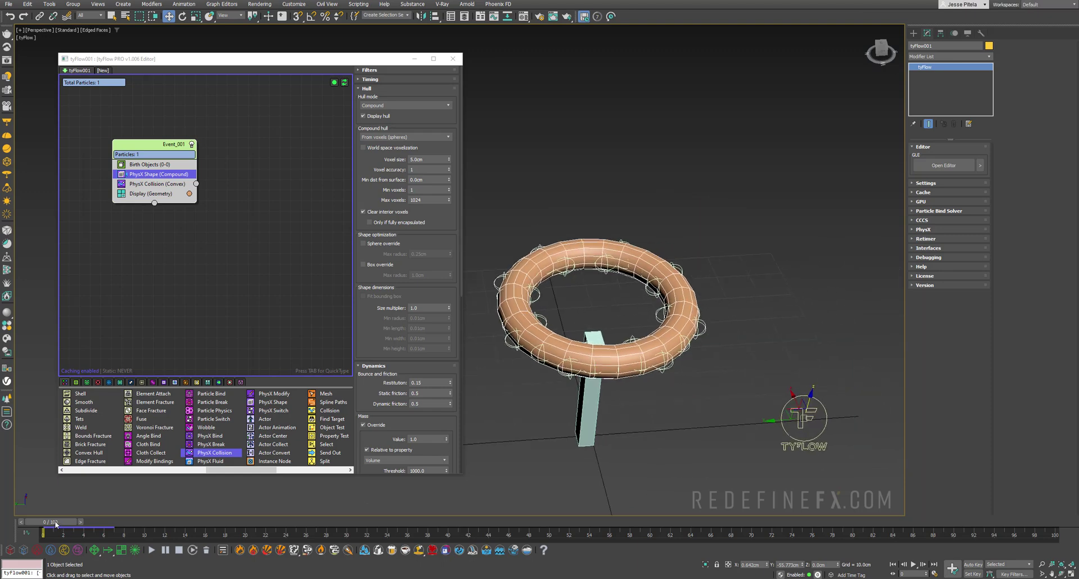
drag(58, 522, 157, 550)
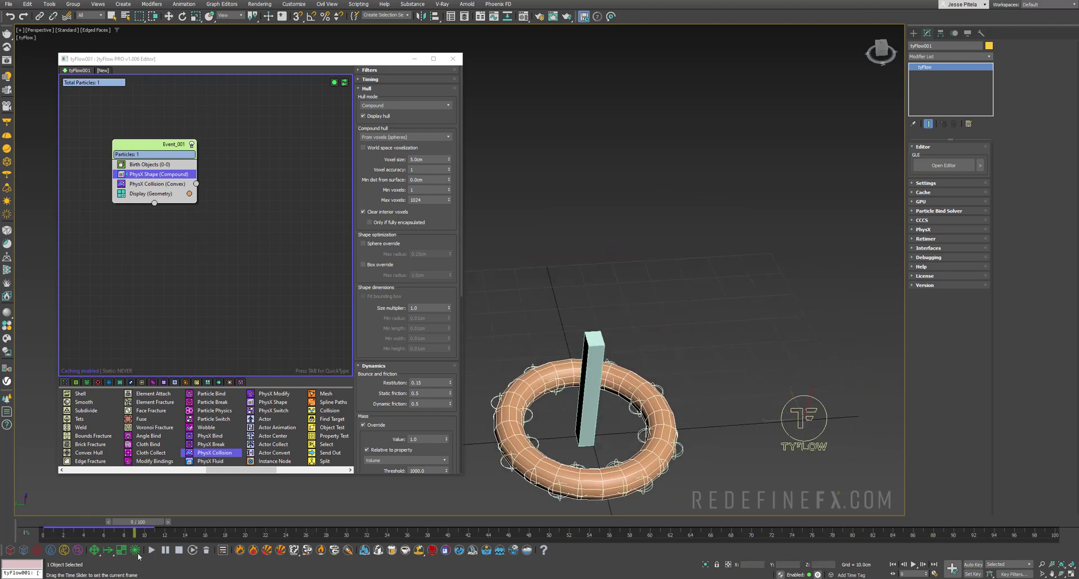
key(w)
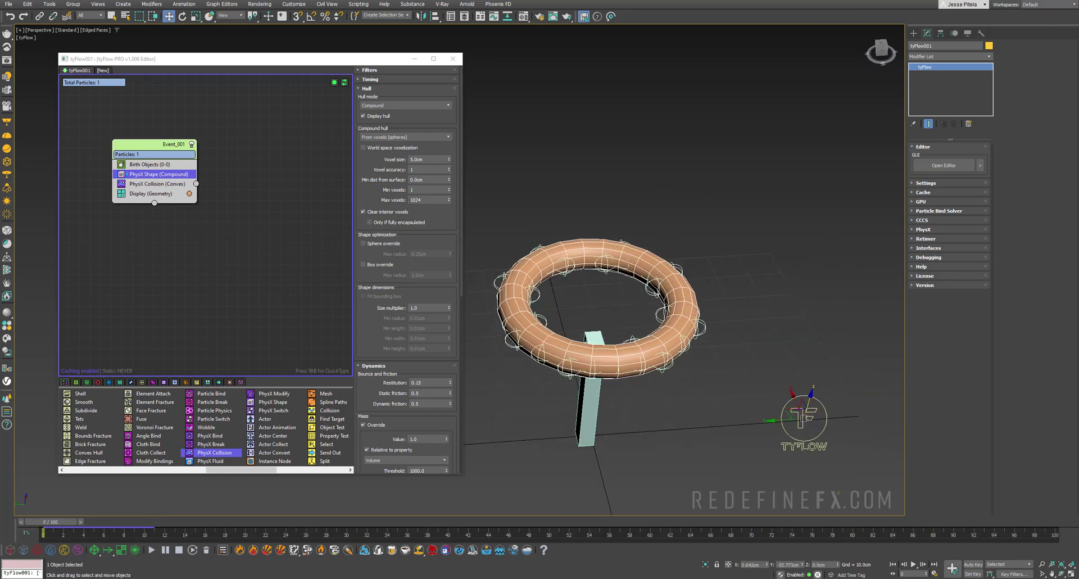
- Create a long horizontal box under the torus's edge and add it to the PhysX Collision colliders
click(913, 33)
click(928, 89)
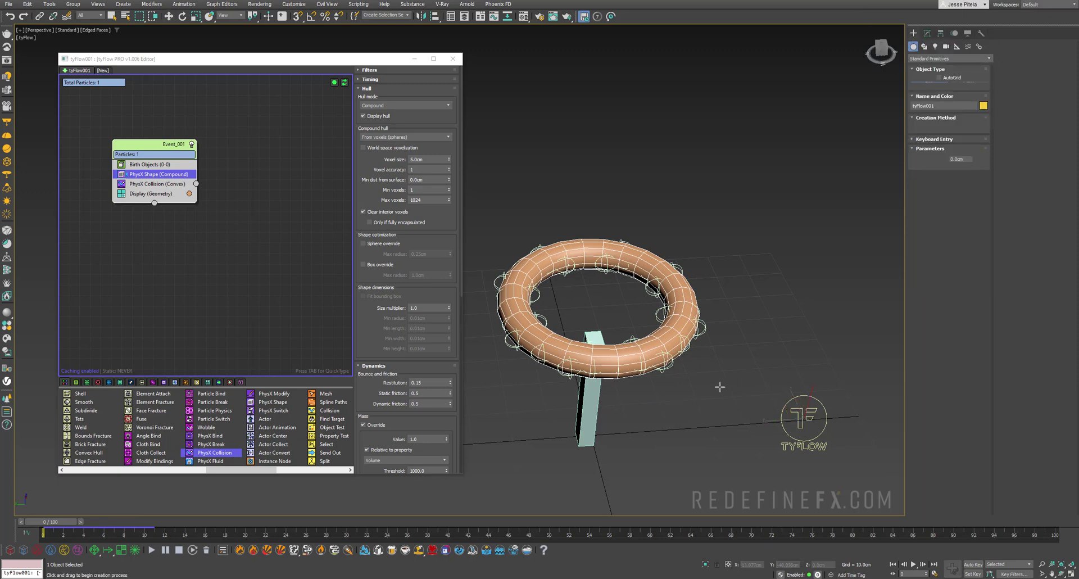
middle_drag(631, 422, 601, 417)
drag(600, 417, 644, 437)
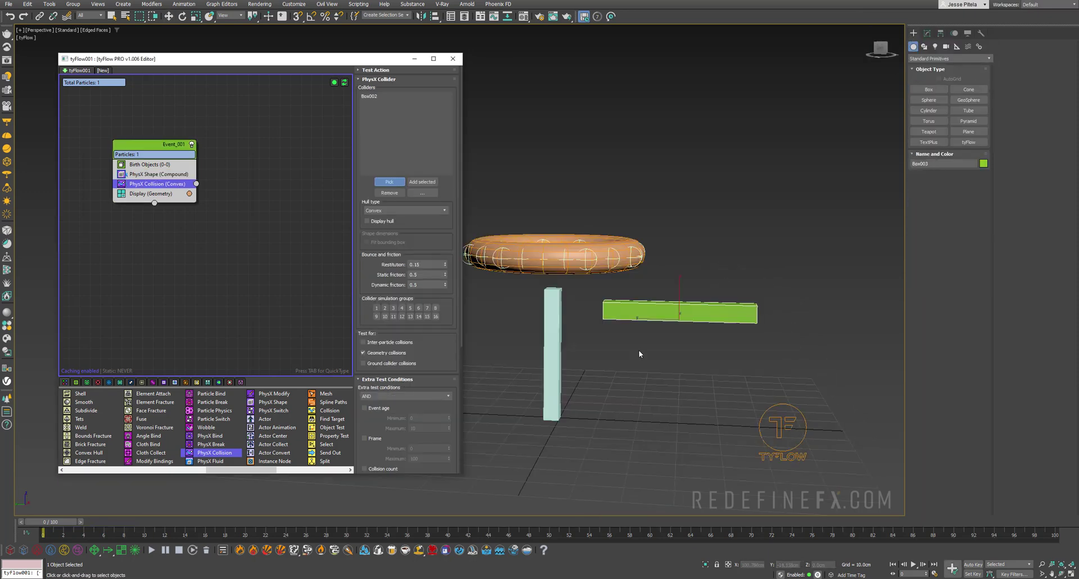
key(w)
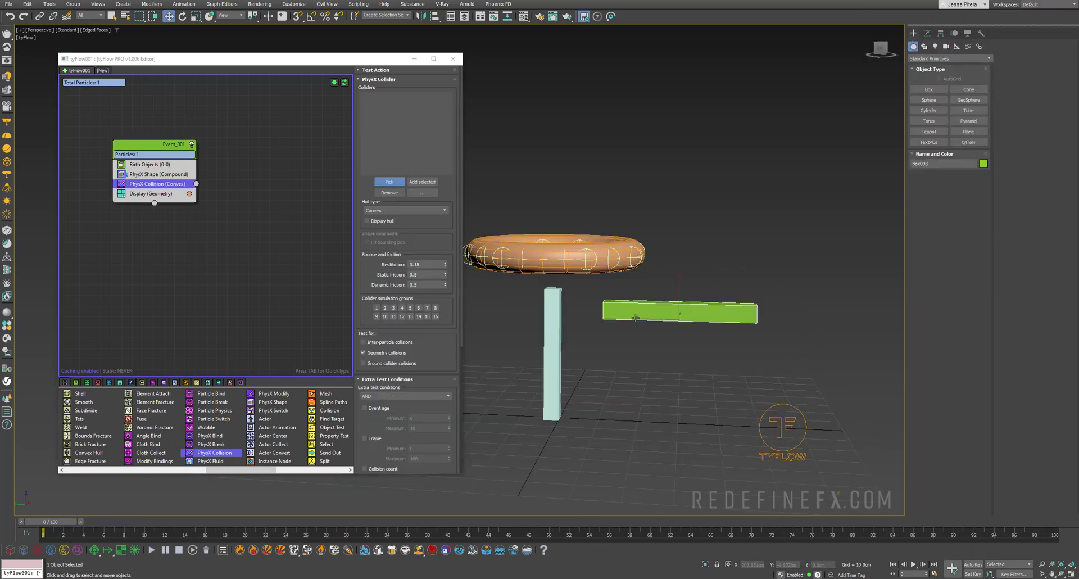
drag(677, 295, 677, 318)
- Scrub to frame 10 and inspect up close where the torus's collision spheres meet the horizontal box
drag(40, 522, 132, 525)
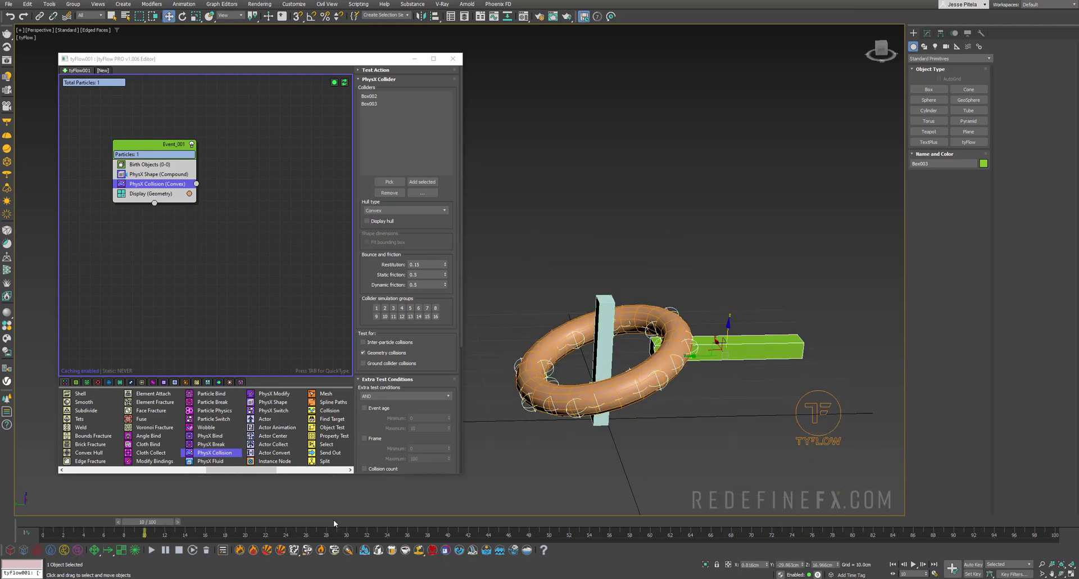
scroll(698, 340, up, 8)
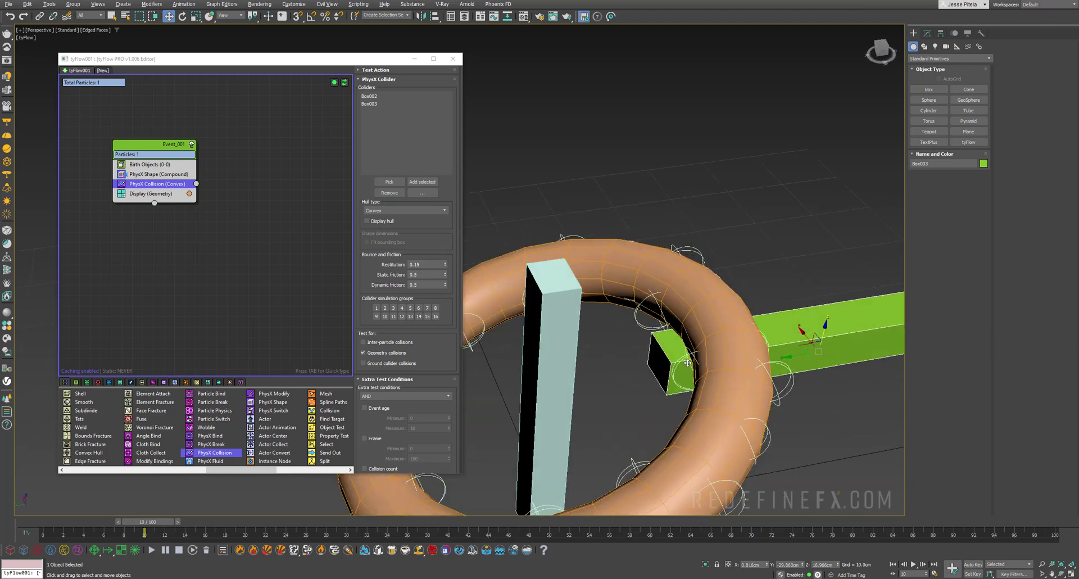
alt+middle_drag(698, 339, 646, 269)
scroll(707, 325, up, 3)
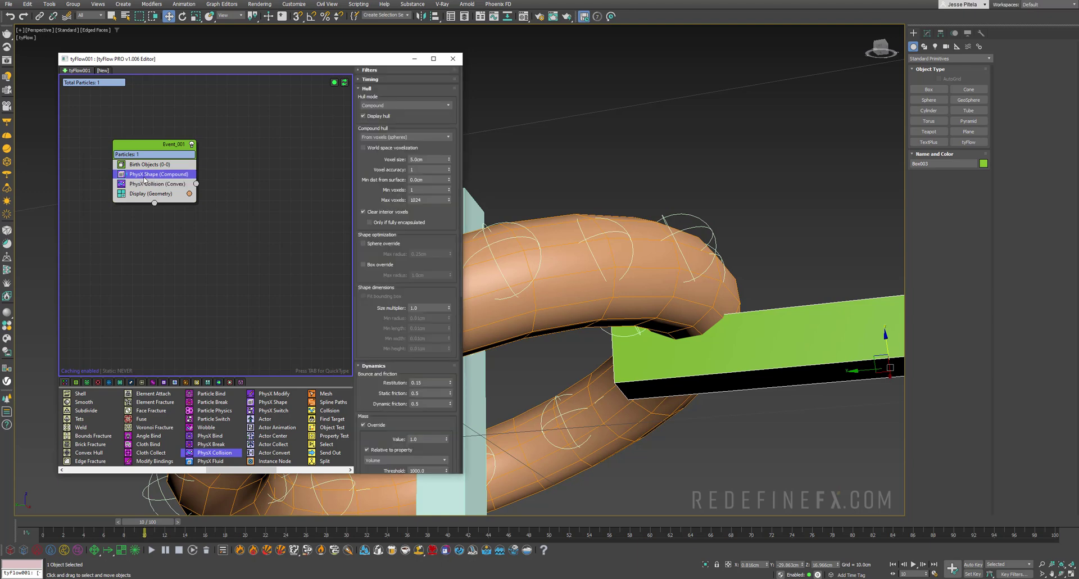
- Set the voxel size of the PhysX Shape's compound hull to 2 cm
click(147, 174)
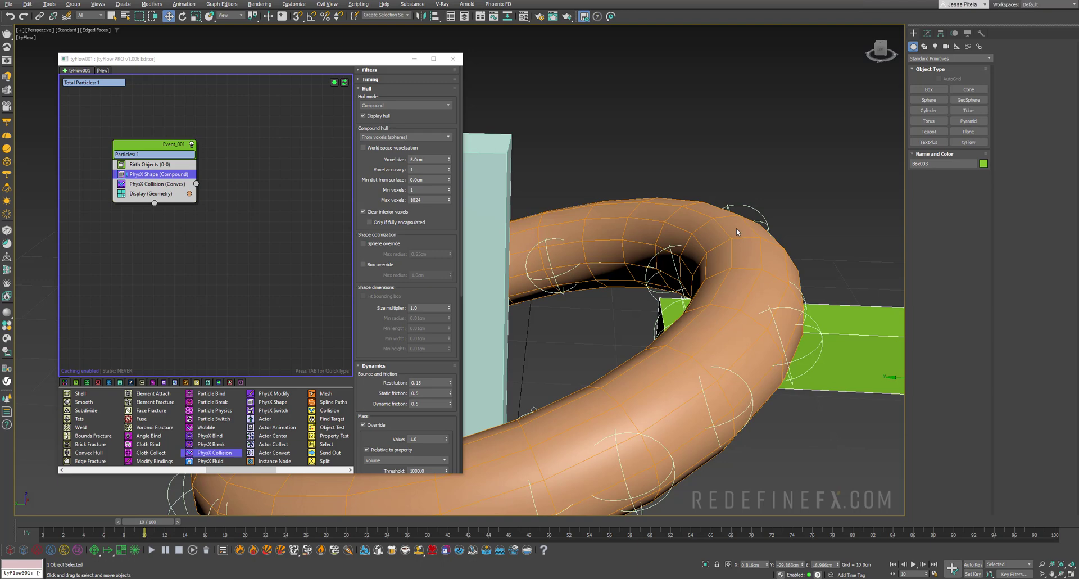
click(416, 160)
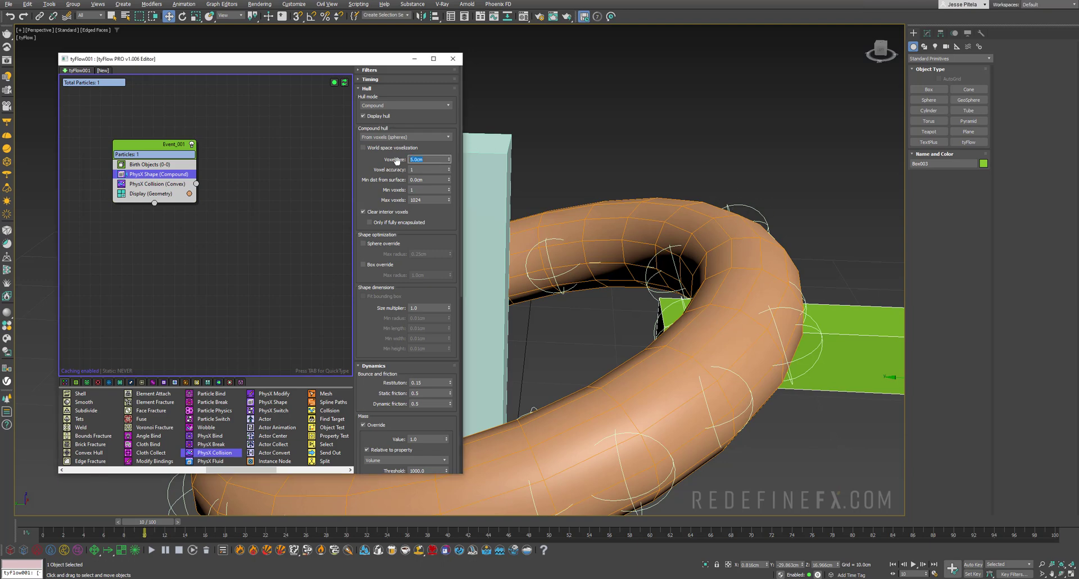
key(Return)
scroll(792, 244, down, 3)
alt+middle_drag(739, 229, 702, 250)
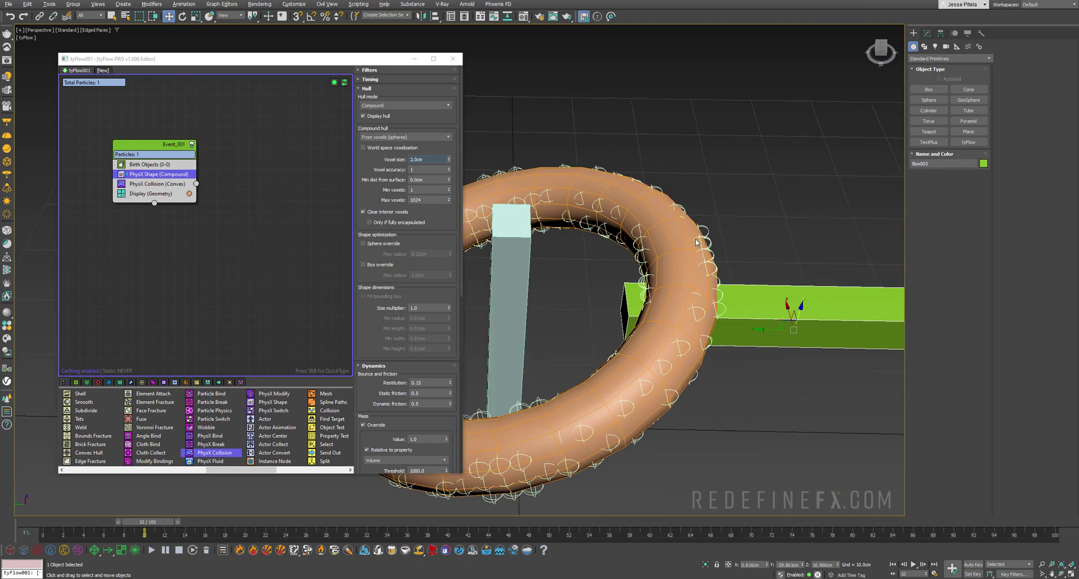
- Scrub to frame 11 and inspect how the torus's smaller voxel spheres meet the horizontal box
drag(136, 524, 155, 536)
key(w)
alt+middle_drag(683, 382, 655, 308)
scroll(673, 329, up, 3)
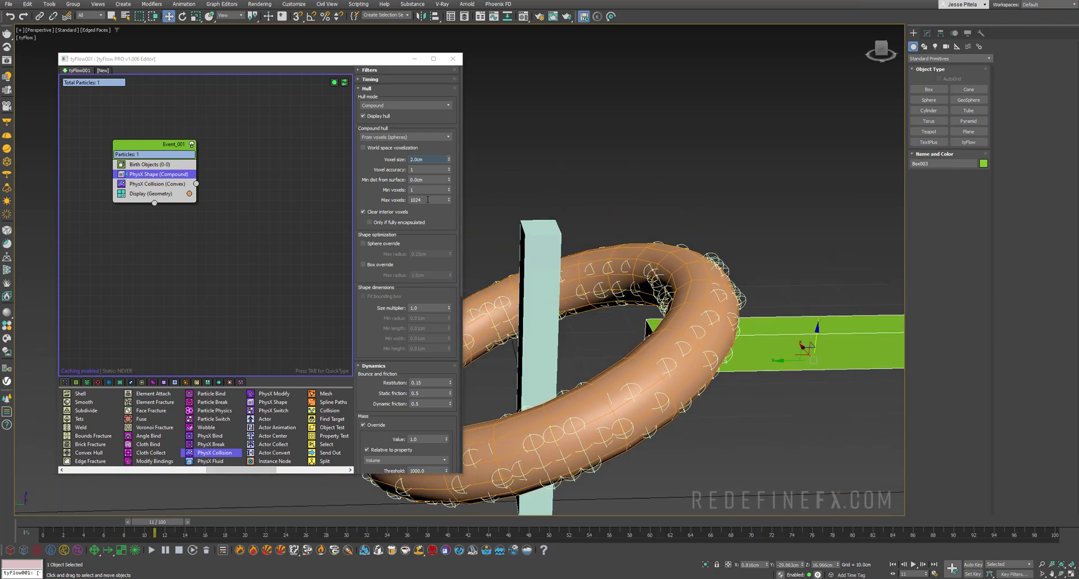
- Set the compound hull's max voxels to 2000 and its type to From voxels (cubes)
double_click(426, 200)
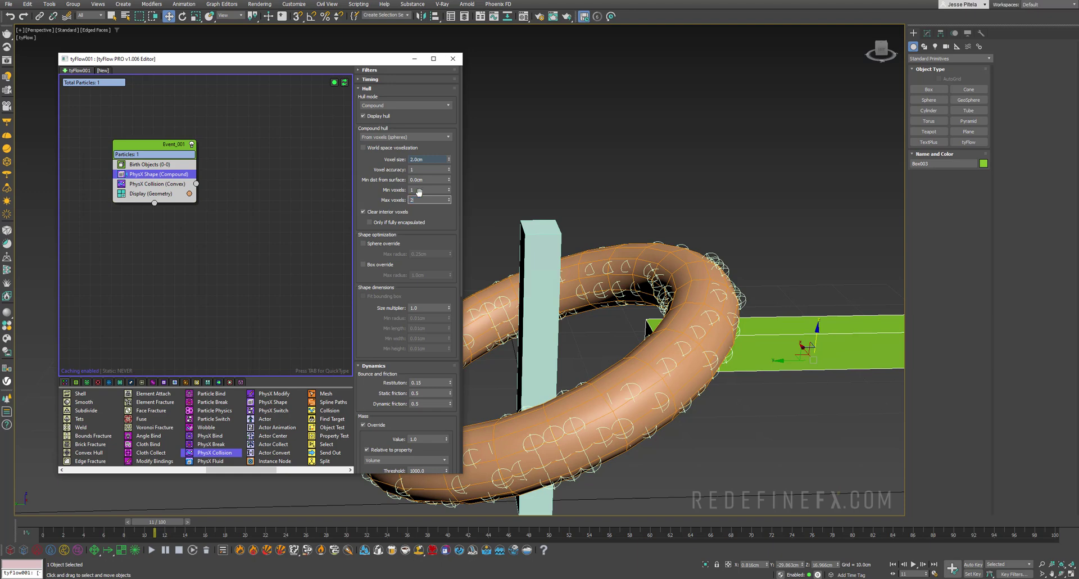
key(Return)
click(389, 137)
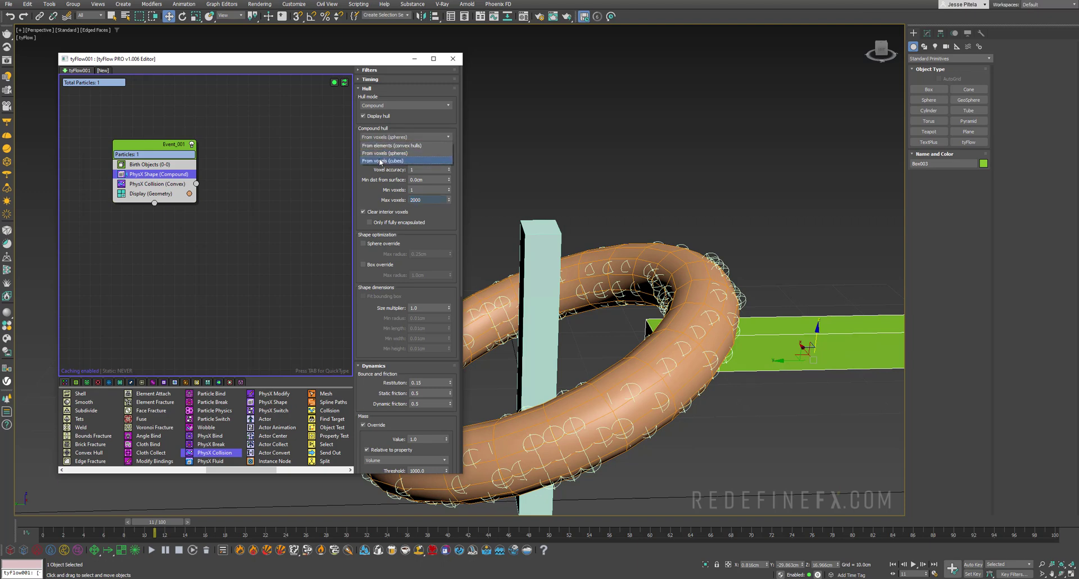
click(381, 161)
alt+middle_drag(662, 253, 746, 260)
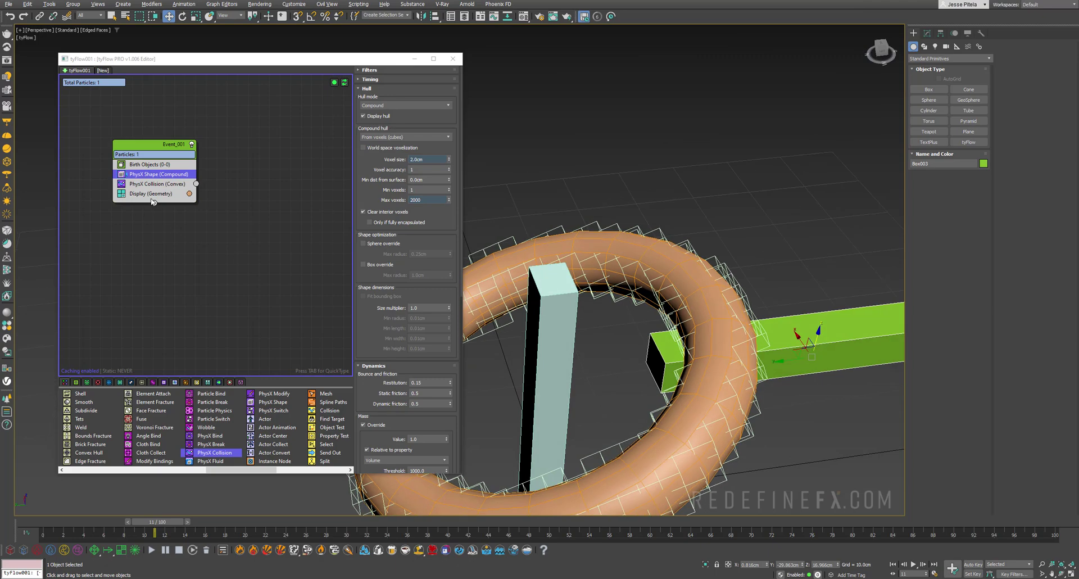
- Disable the Display operator to isolate the cube voxel hull, and scrub to frame 10 to inspect it
click(151, 193)
click(121, 194)
scroll(809, 292, down, 3)
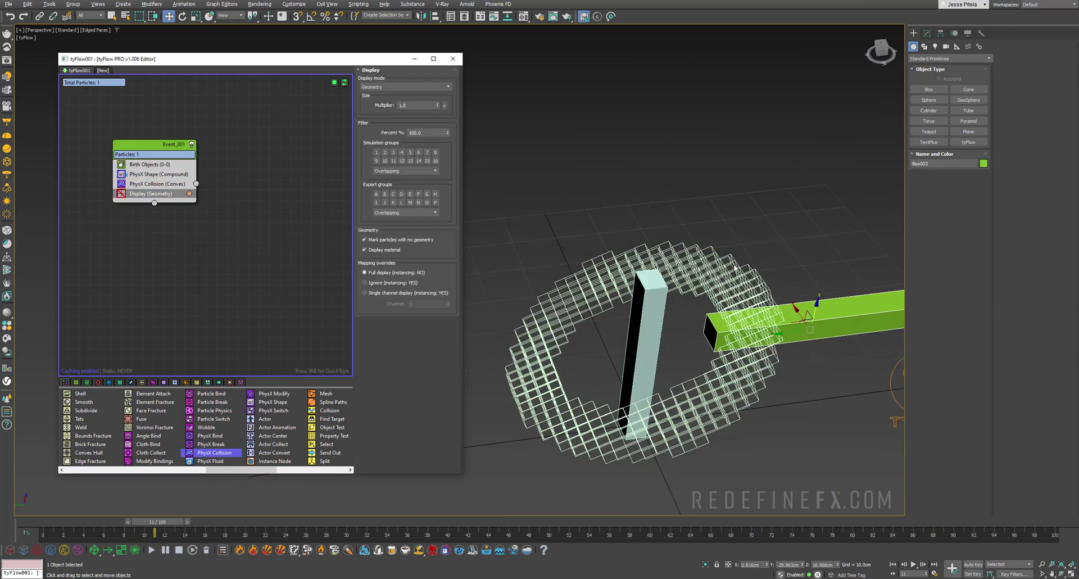
alt+middle_drag(798, 289, 723, 256)
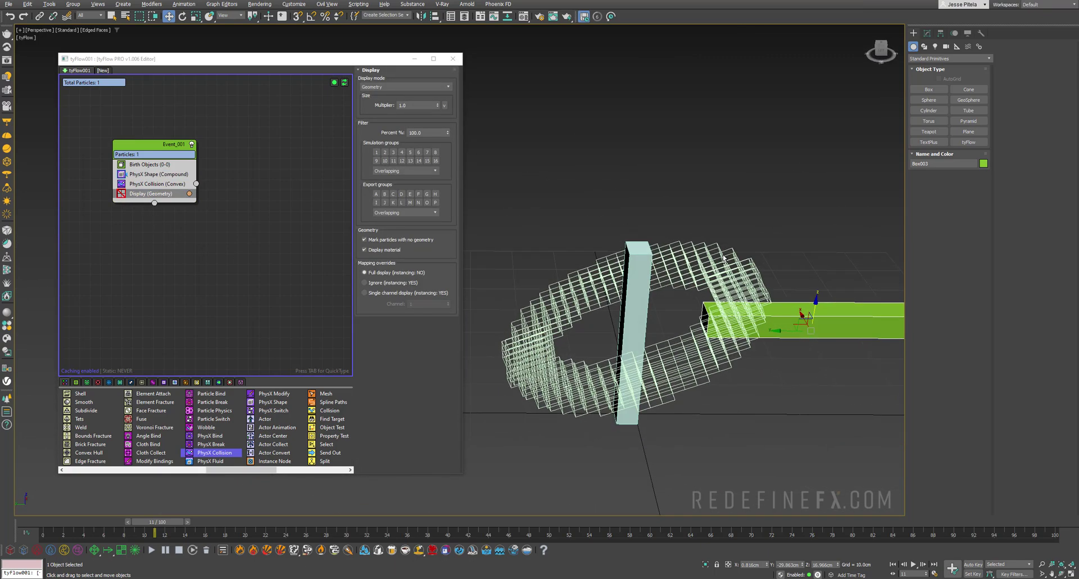
middle_drag(731, 294, 686, 297)
drag(157, 521, 154, 545)
- Set the PhysX Shape's voxel size to 1 cm and inspect the denser cube hull from above
click(171, 174)
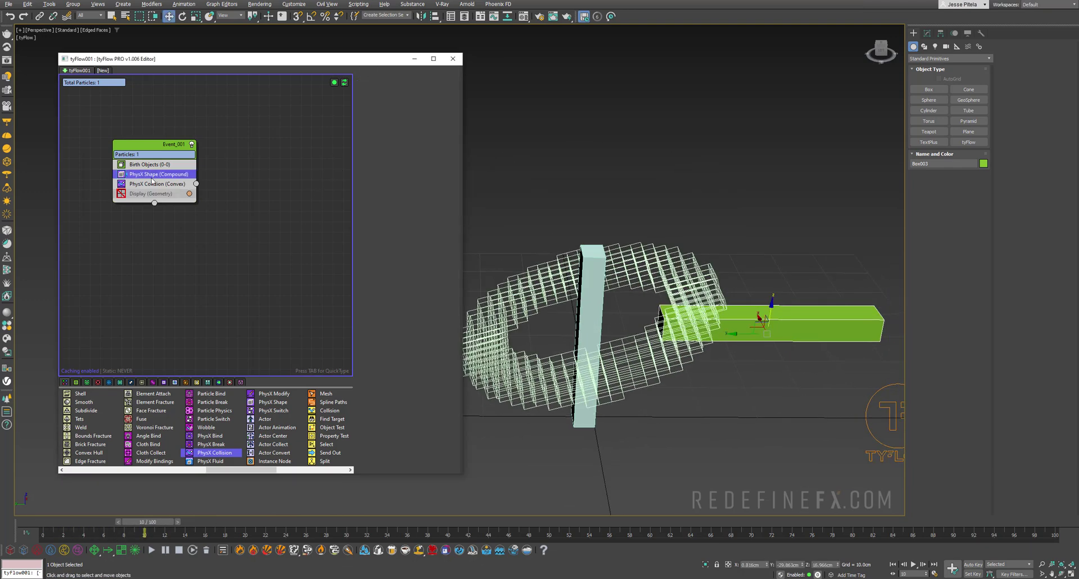
double_click(427, 159)
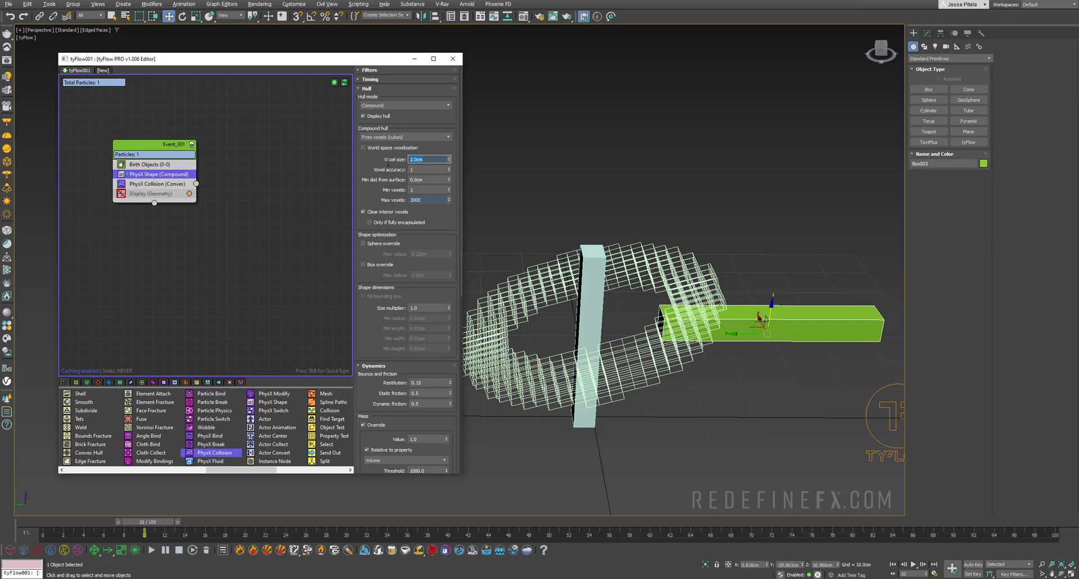
text(1)
key(Return)
alt+middle_drag(706, 234, 757, 278)
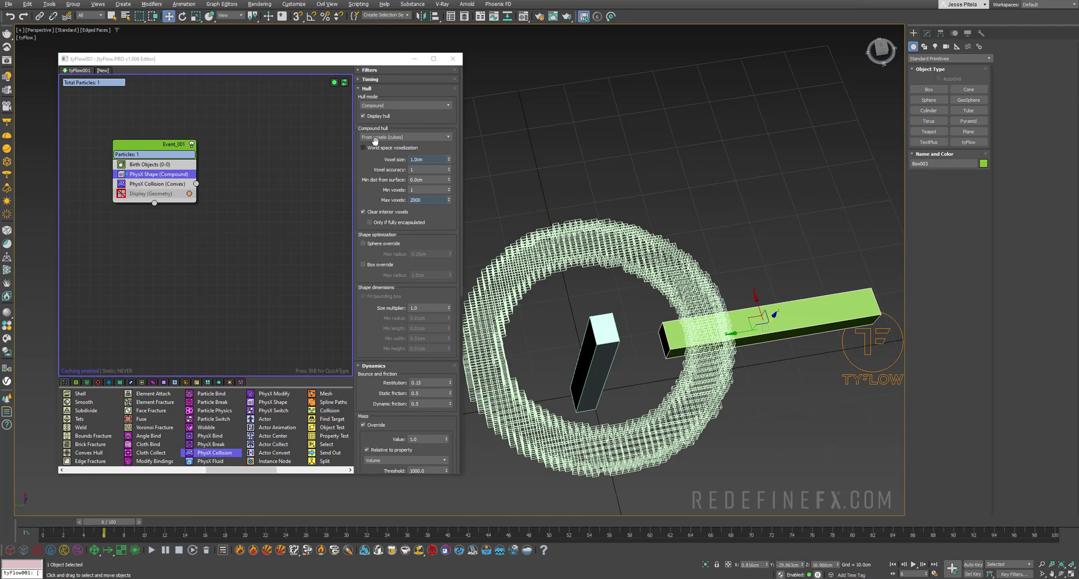
- Switch the compound hull type back to From voxels (spheres)
click(375, 140)
click(388, 152)
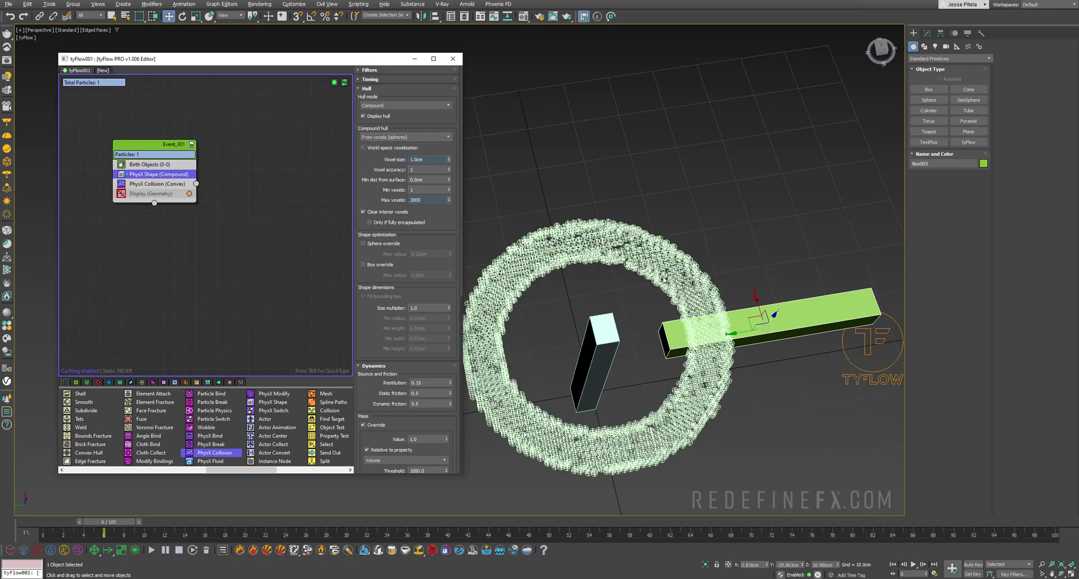
alt+middle_drag(663, 279, 665, 236)
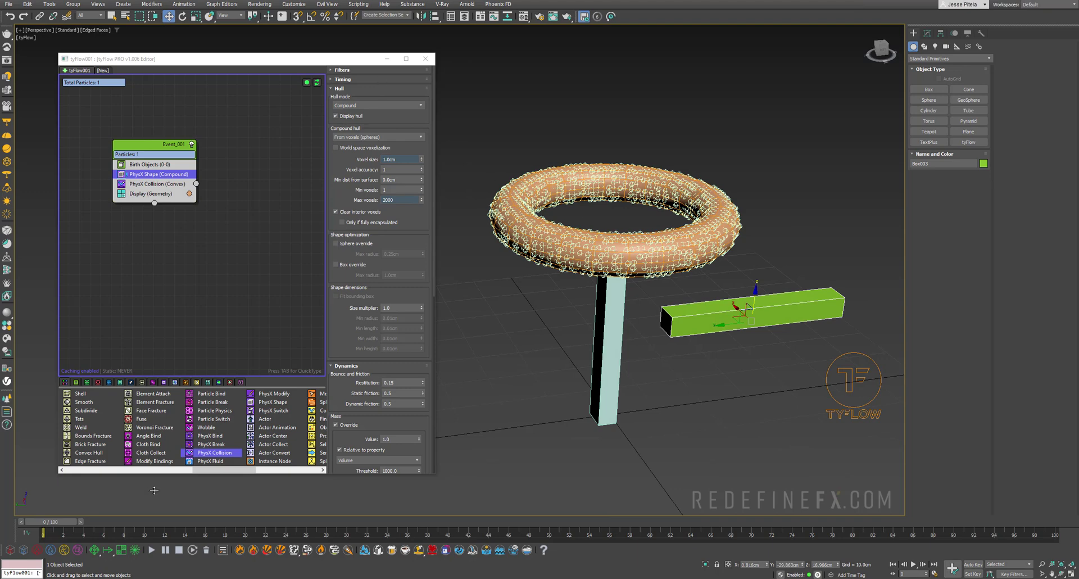
- Scrub the simulation from the start to check how the torus falls onto the horizontal box
drag(47, 525, 81, 551)
key(w)
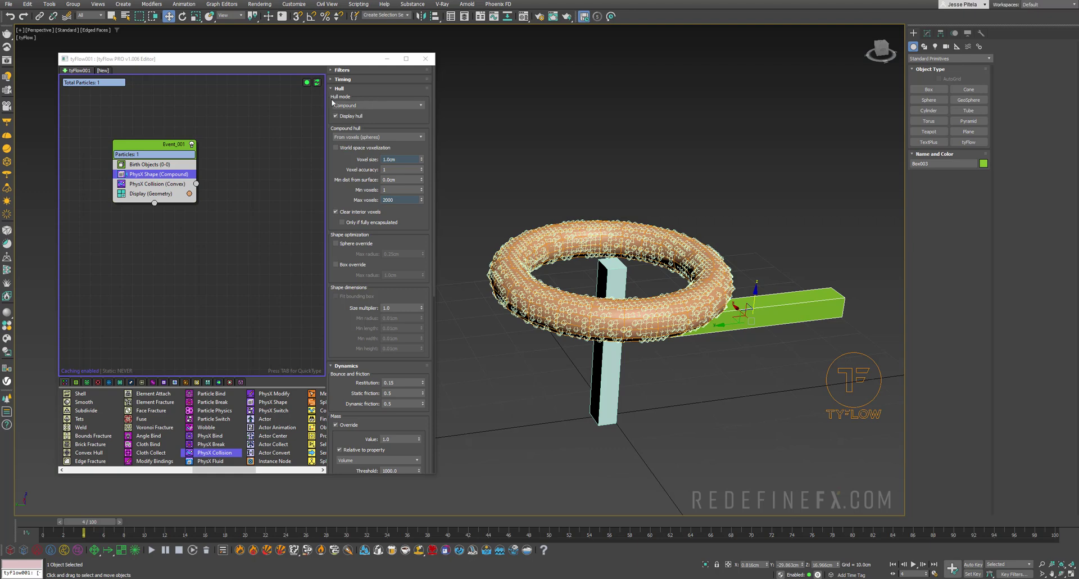
drag(91, 528, 128, 528)
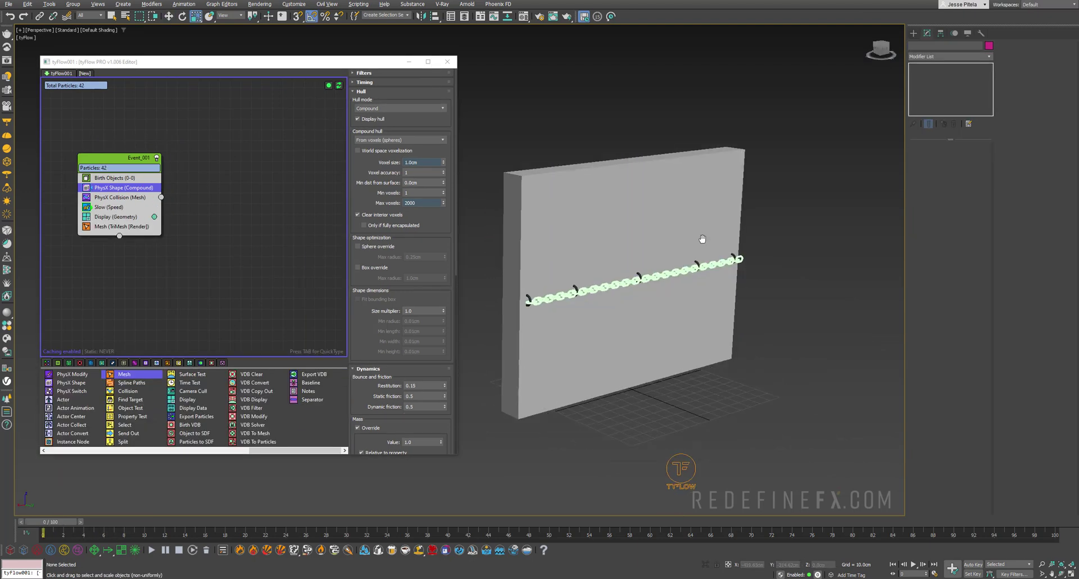
- Inspect the voxel spheres covering the chain links up close and review the PhysX Shape's dynamics and collision settings
scroll(702, 239, up, 6)
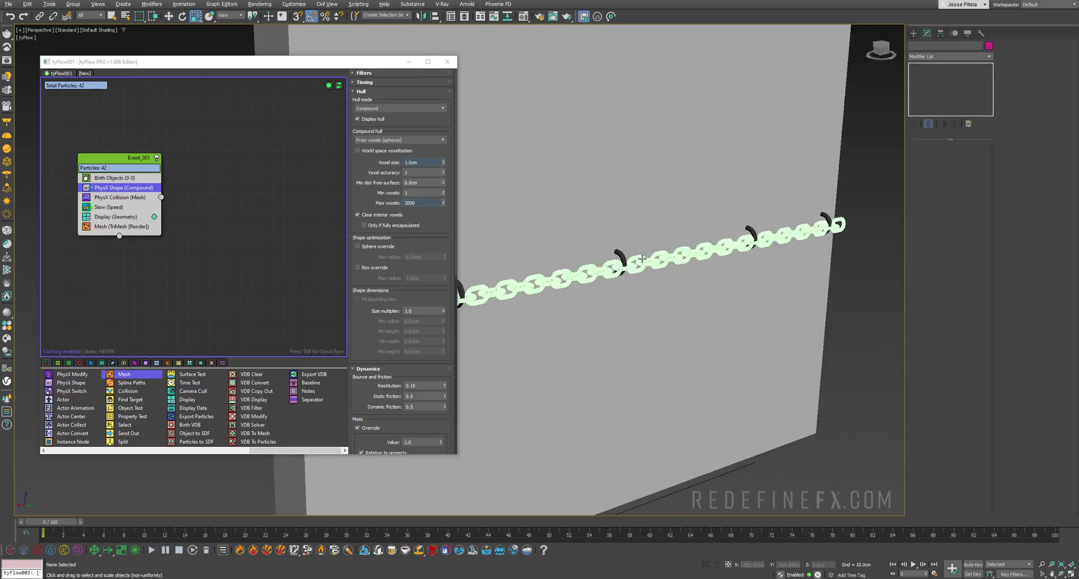
scroll(578, 218, up, 2)
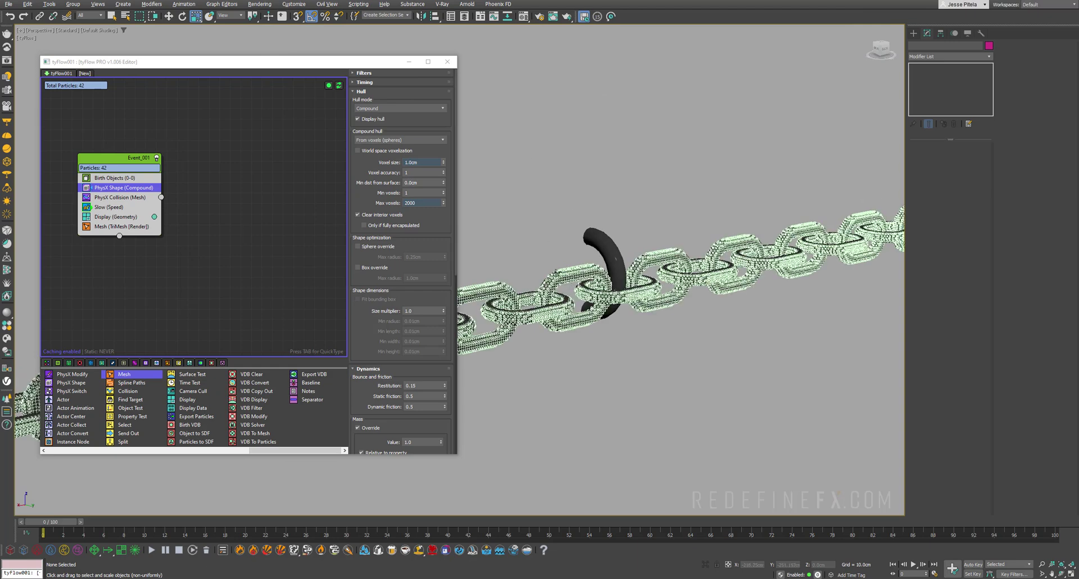
scroll(556, 273, up, 5)
scroll(567, 274, up, 2)
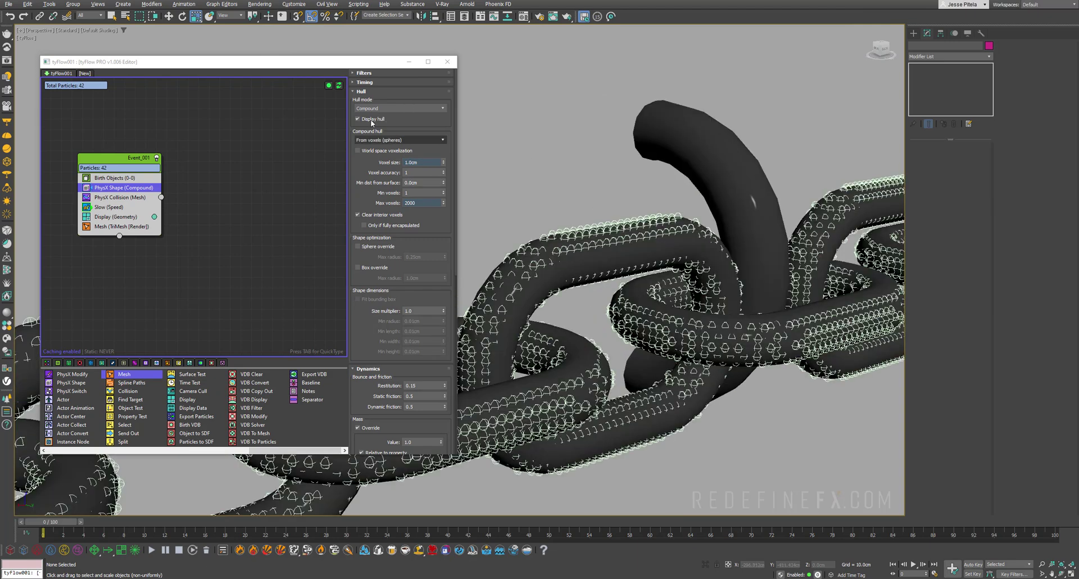
drag(334, 62, 283, 39)
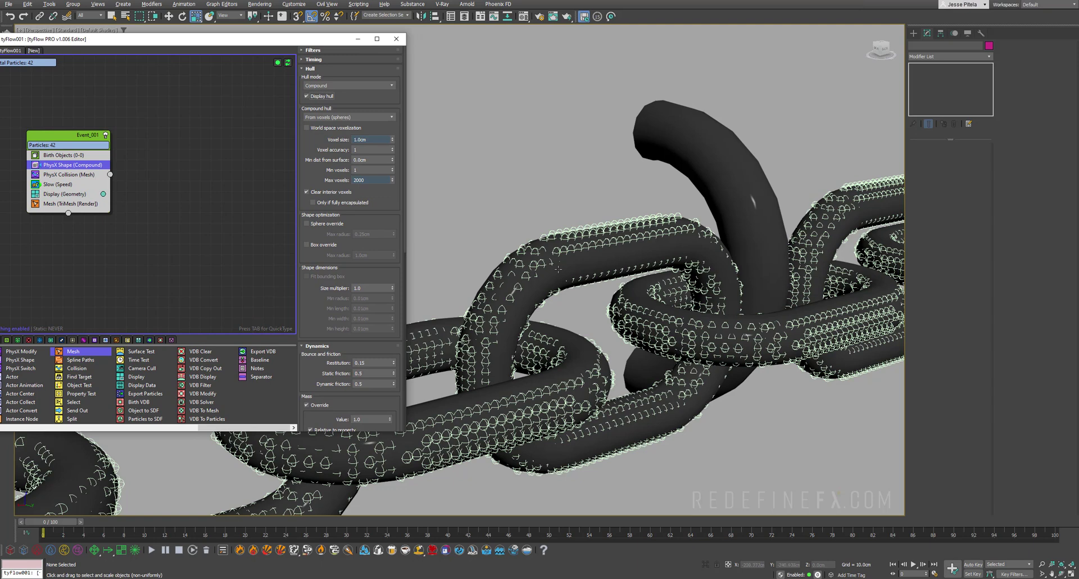
scroll(561, 281, up, 2)
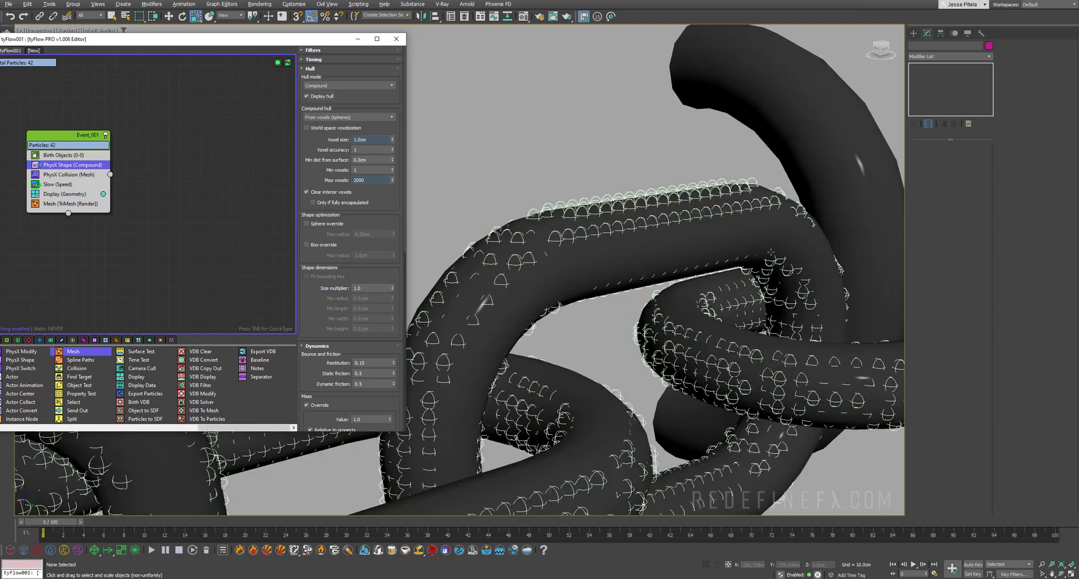
scroll(778, 405, down, 3)
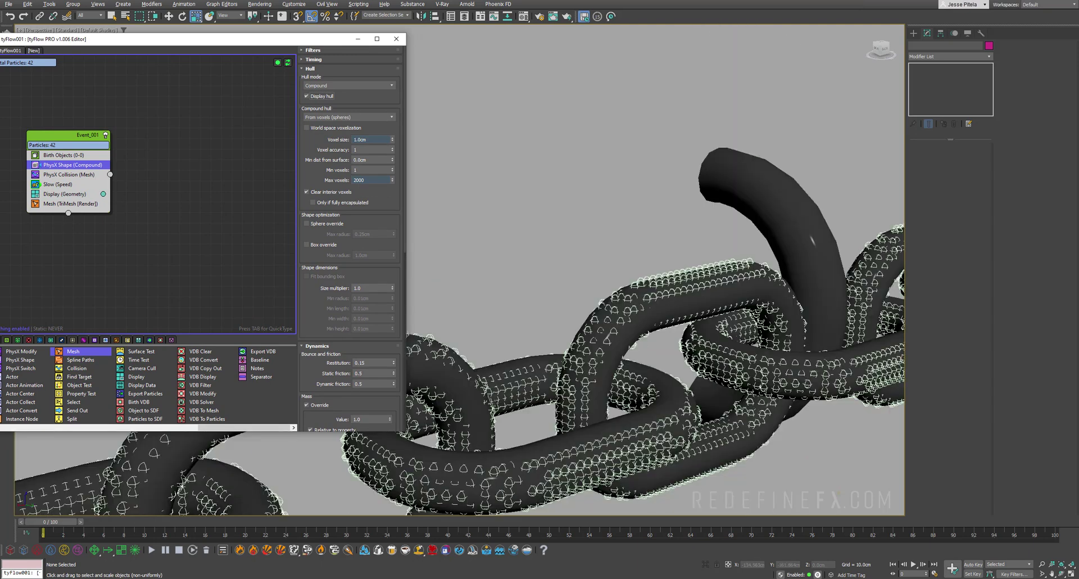
scroll(506, 337, down, 2)
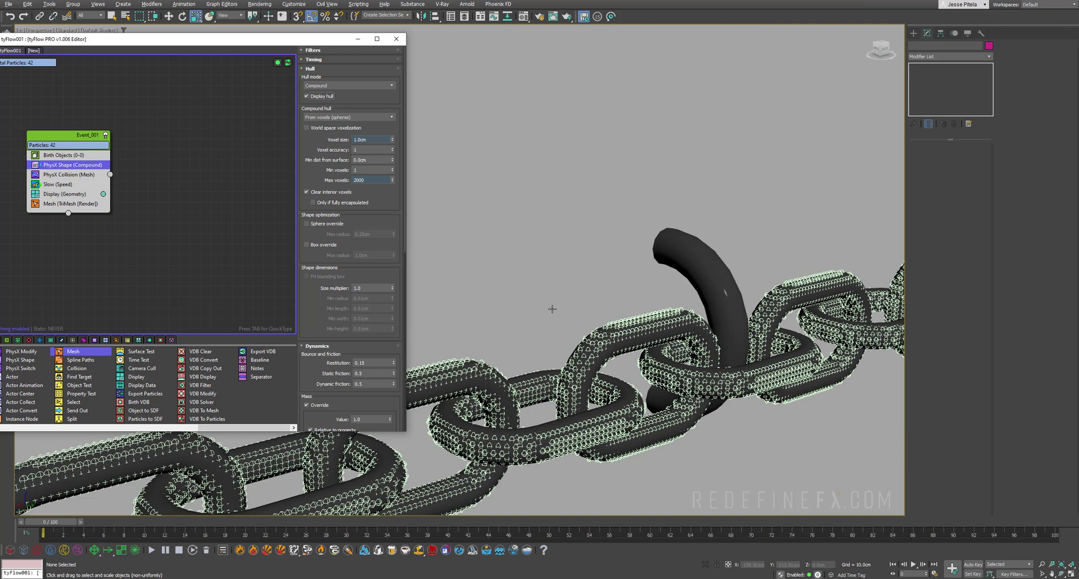
scroll(639, 263, down, 2)
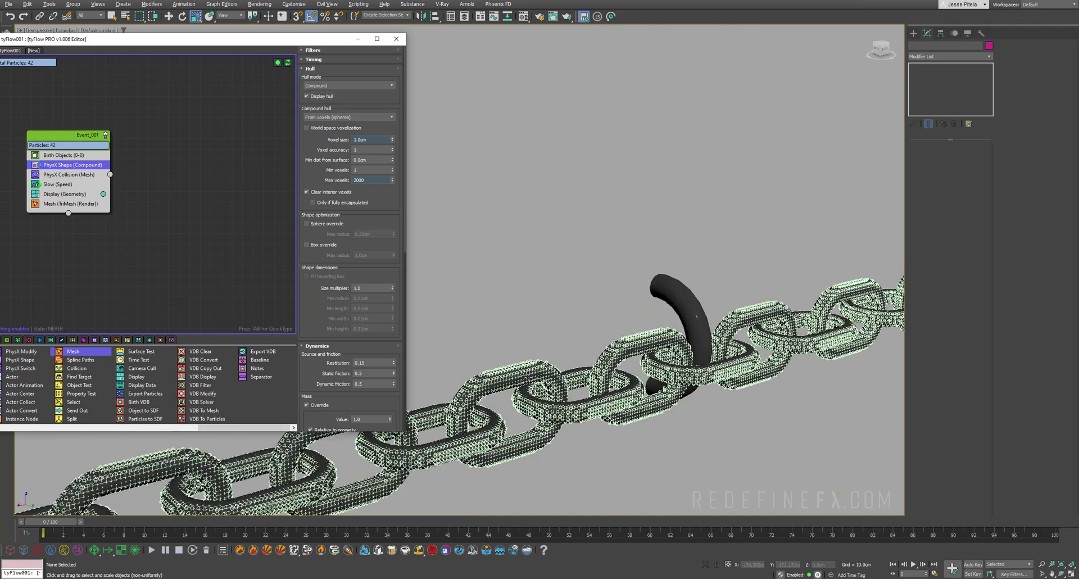
scroll(349, 236, down, 5)
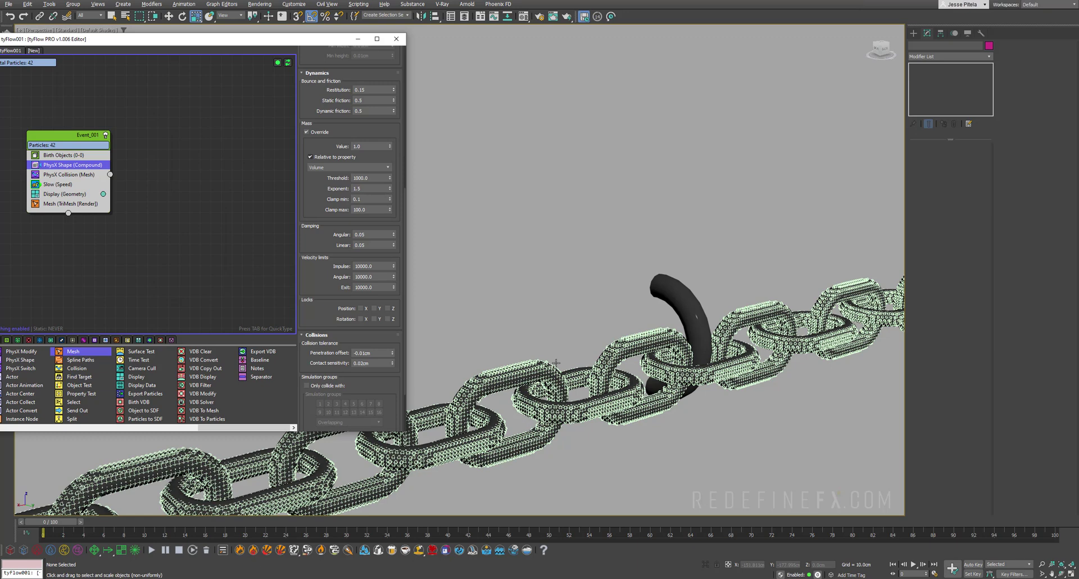
scroll(367, 361, down, 2)
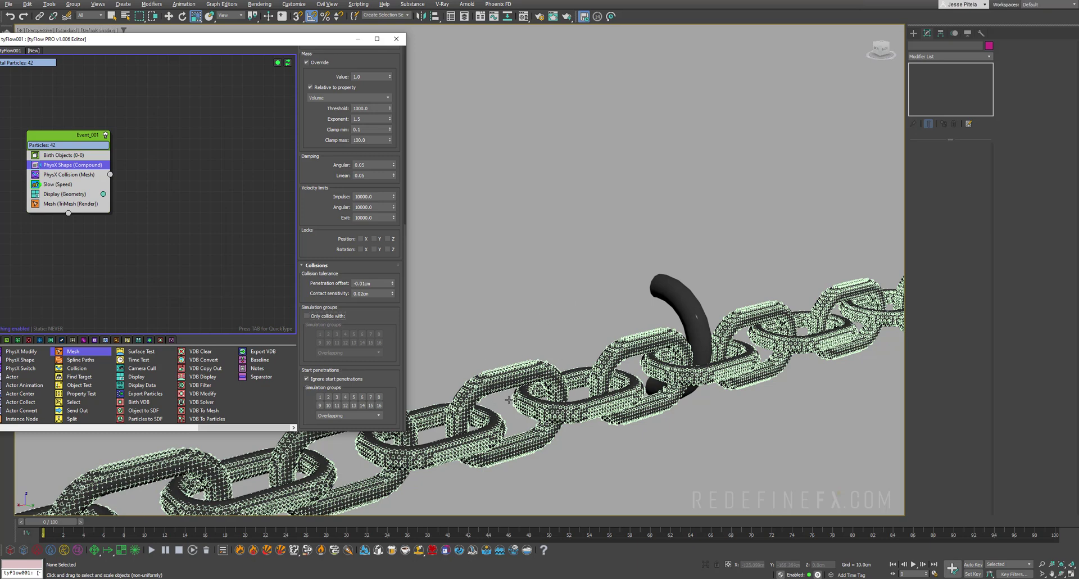
- Advance the chain simulation through frames 4, 10 and 14 to check how the links hang from the hooks
click(91, 520)
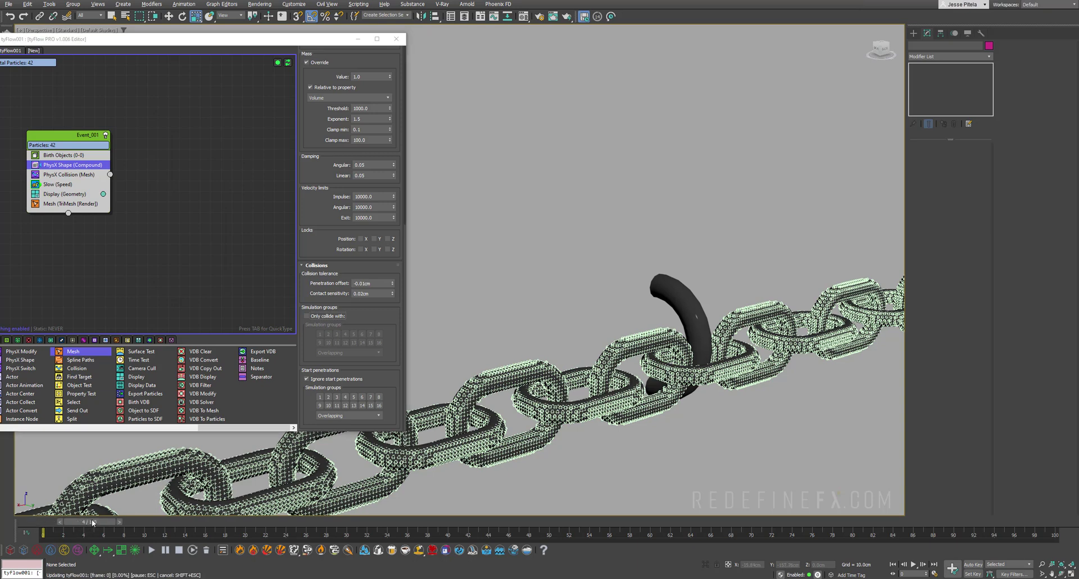
scroll(646, 290, down, 4)
scroll(646, 290, down, 2)
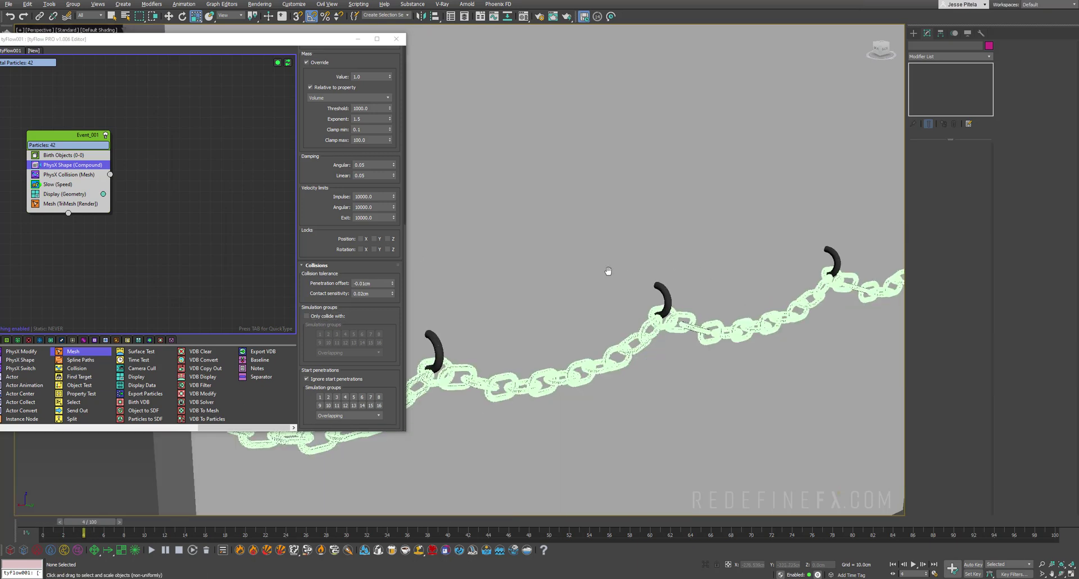
middle_drag(607, 273, 570, 274)
scroll(604, 271, up, 2)
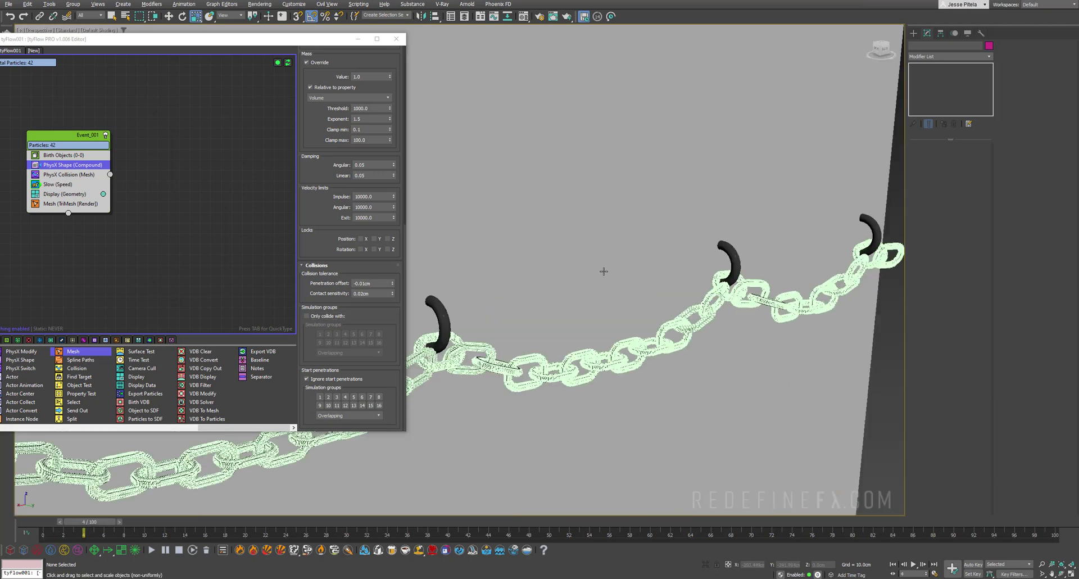
click(123, 523)
click(154, 522)
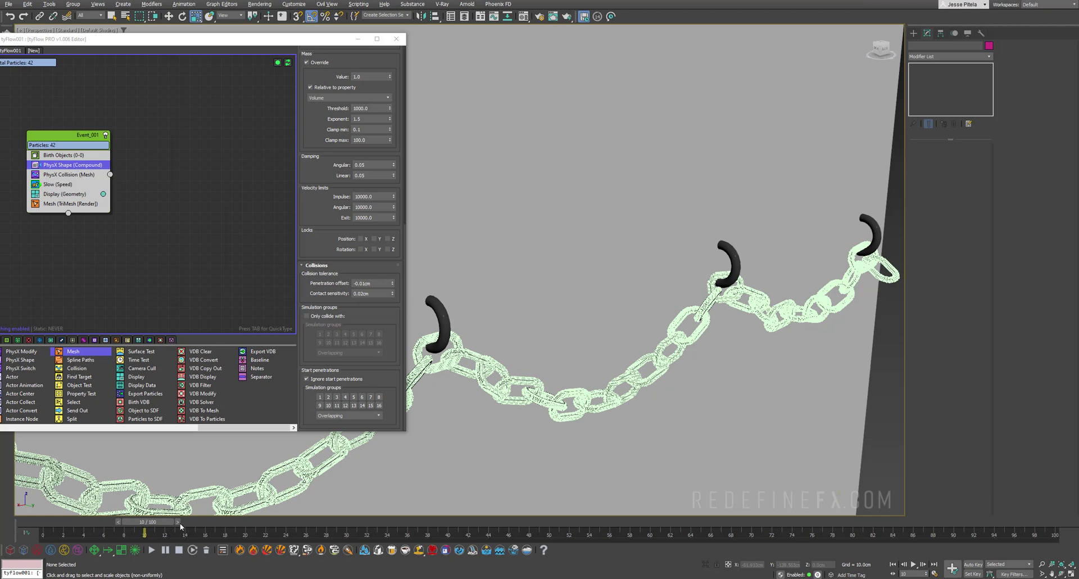
click(181, 526)
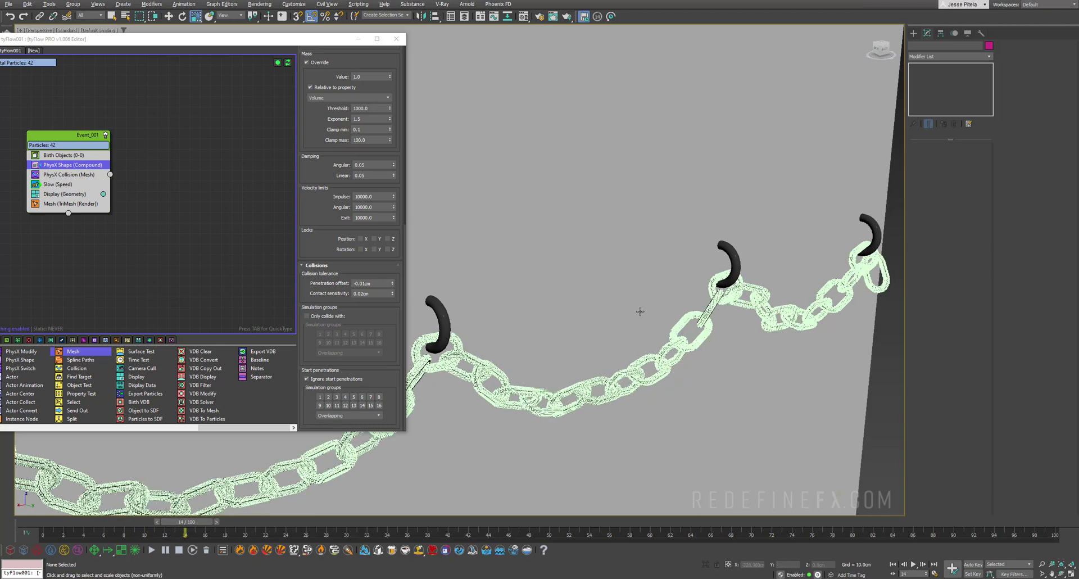
- Turn off the PhysX Shape's hull display and scrub the bare chain simulation to frame 8
scroll(326, 112, up, 10)
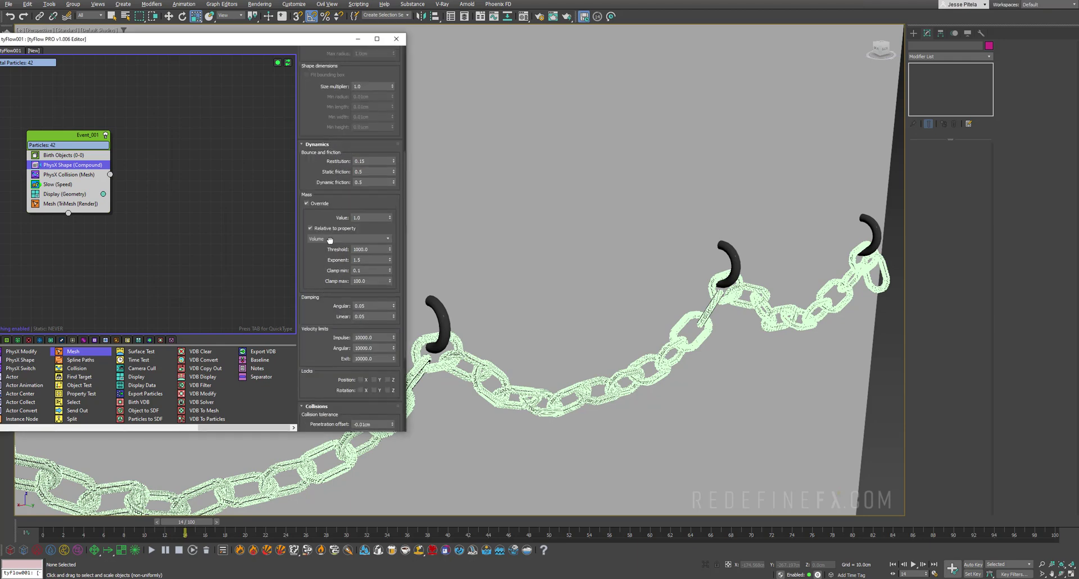
click(317, 96)
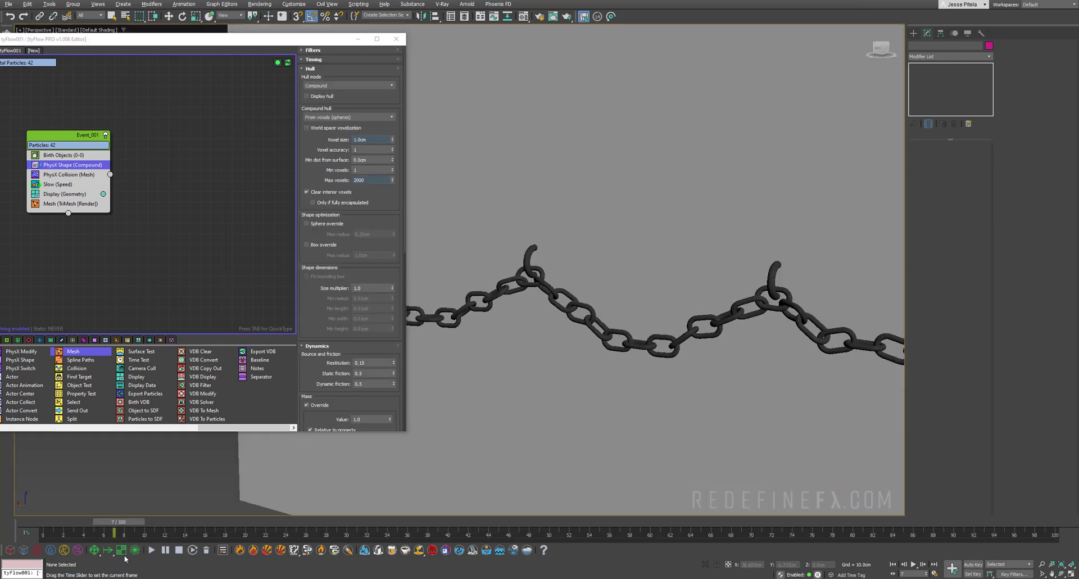
drag(125, 557, 165, 562)
drag(154, 521, 128, 521)
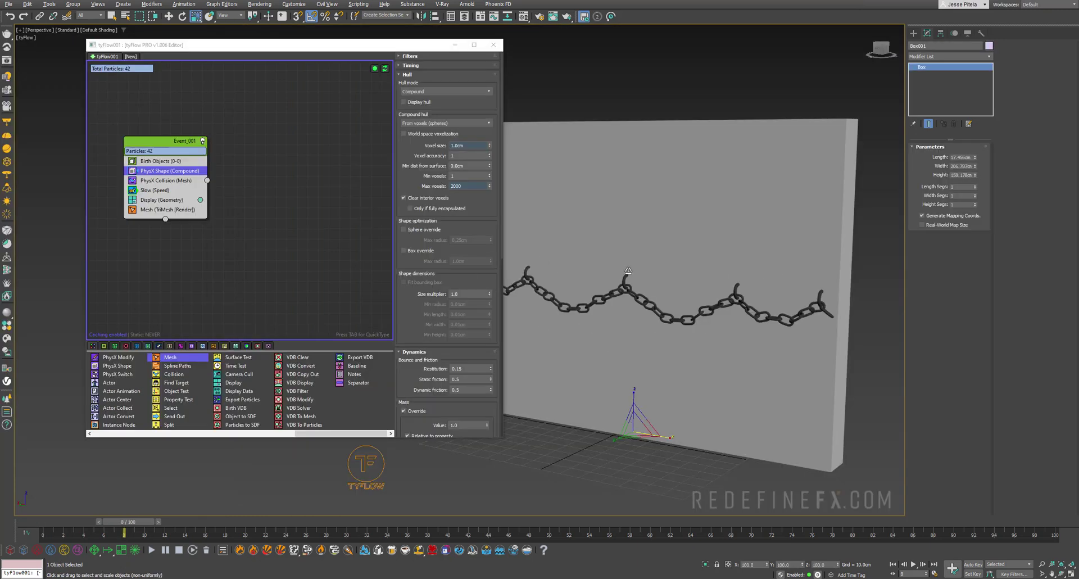
- Select the tyFlow object and review its time step options, keeping the simulation at 1/2 frame
click(380, 452)
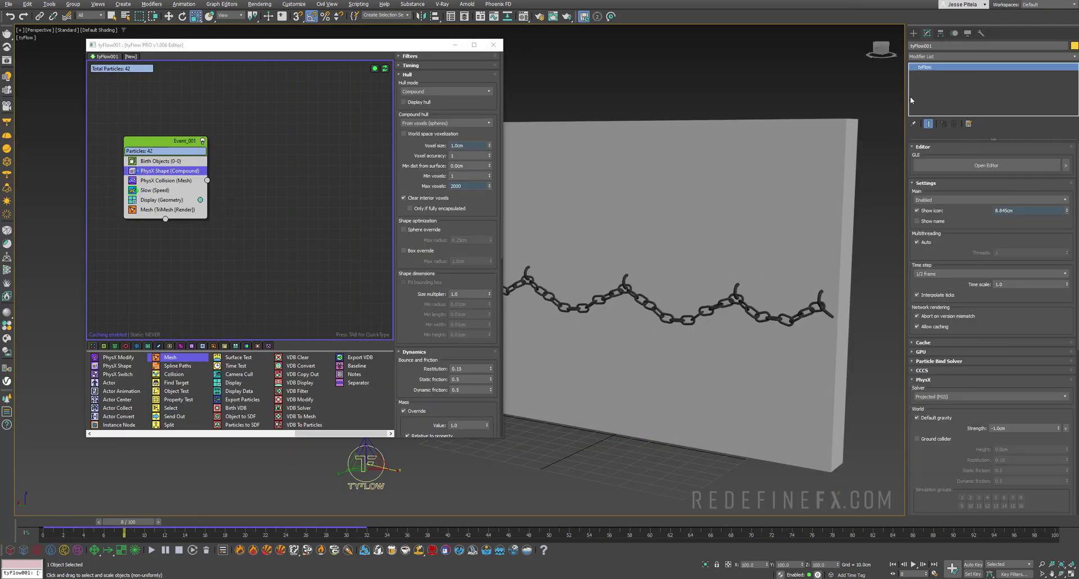
click(934, 274)
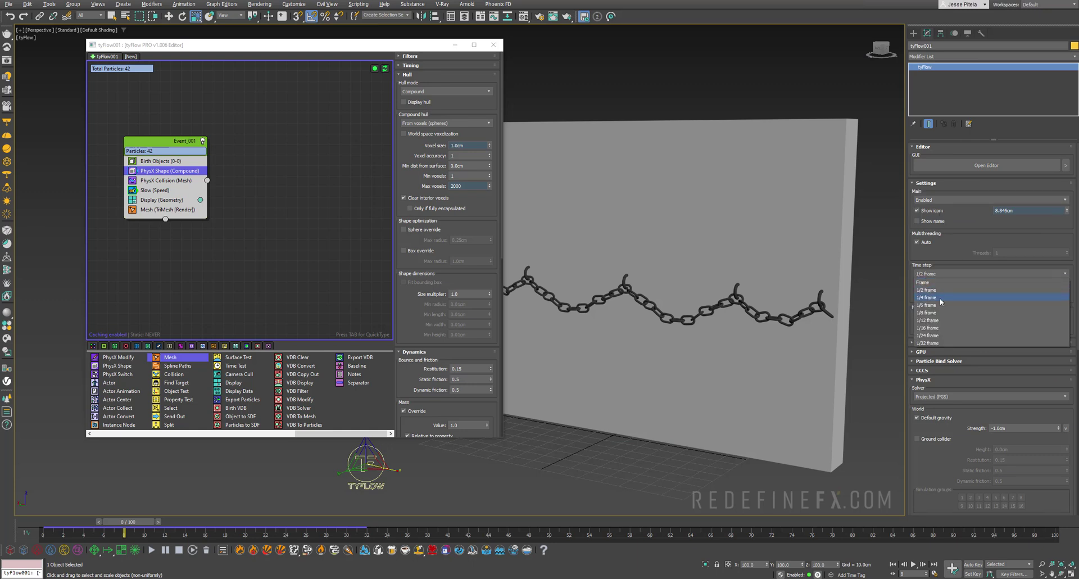
click(935, 290)
scroll(631, 297, up, 4)
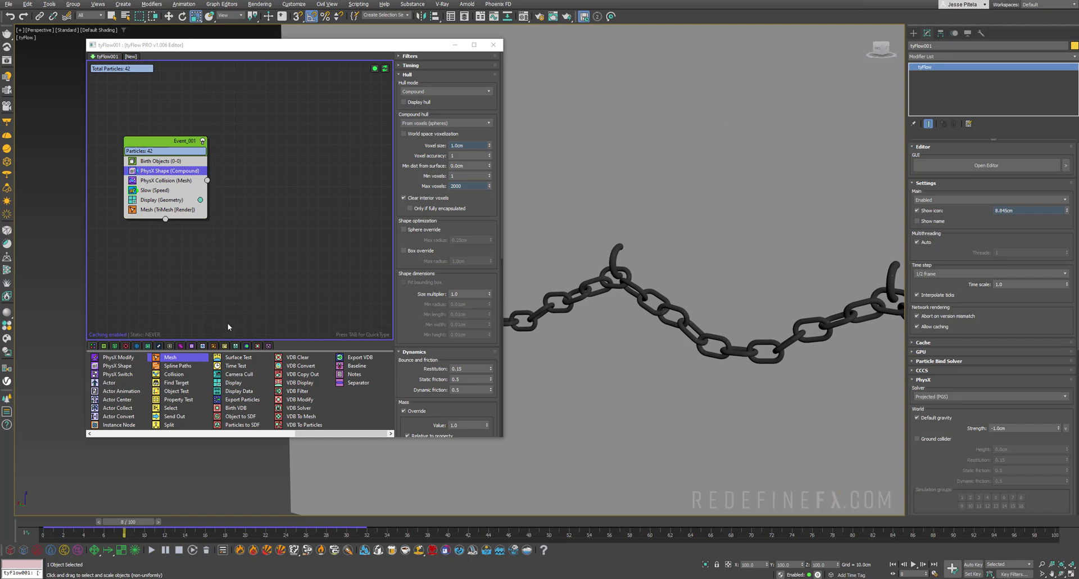
- Review the Slow operator's velocity settings, then scrub the chain simulation back to frame 4 and run it forward to frame 16
click(150, 192)
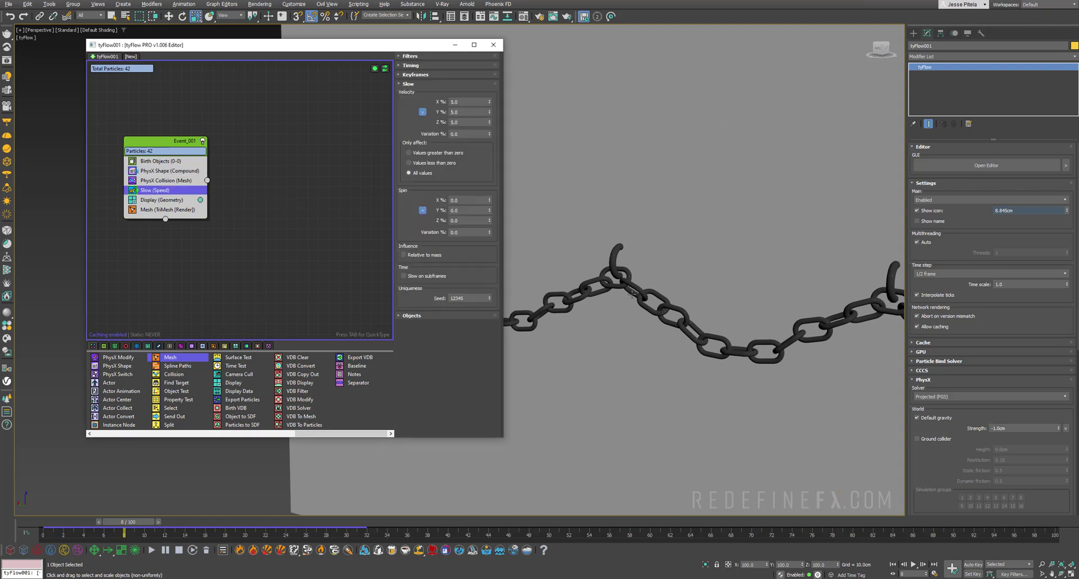
middle_drag(725, 275, 650, 292)
drag(115, 523, 80, 526)
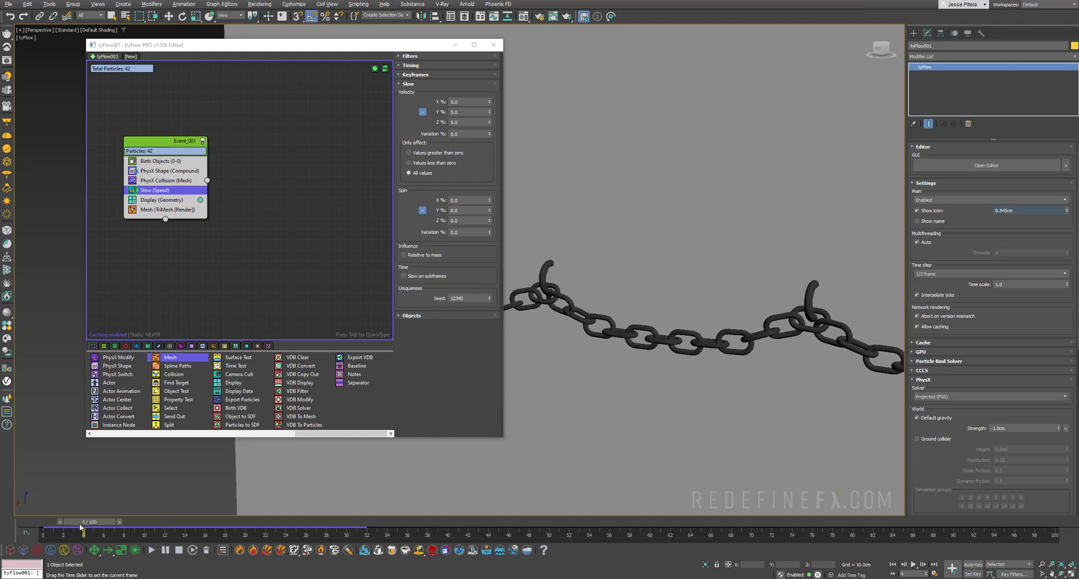
click(151, 549)
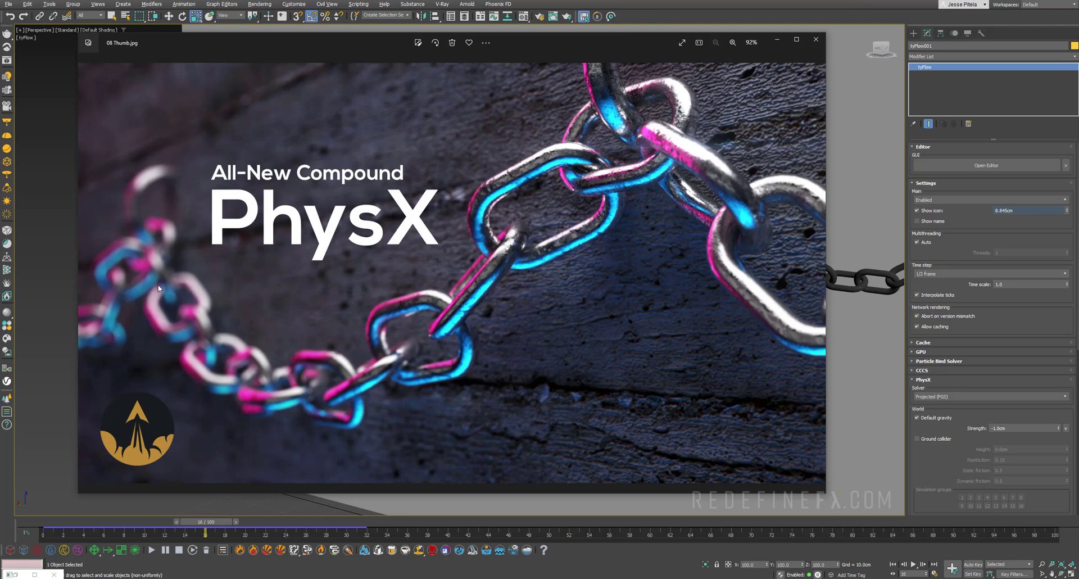
- Open the V-Ray Material Library Browser and browse the Metal category for a chain material
click(12, 324)
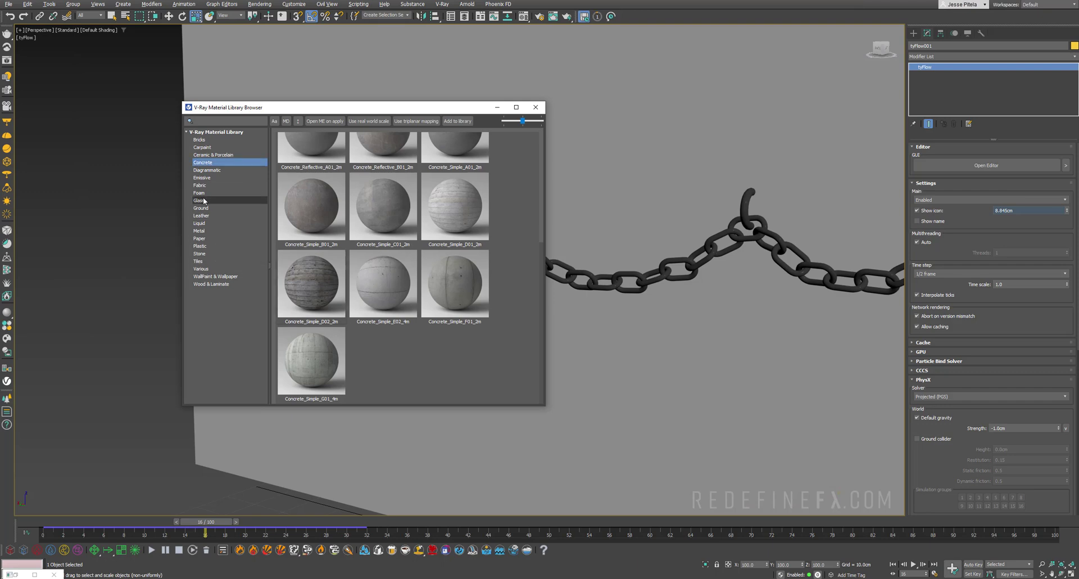
click(199, 231)
drag(540, 166, 544, 316)
- Examine the lights placed around the wall and chain, and switch to the image viewer showing 08 Thumb.jpg for comparison
scroll(389, 253, up, 2)
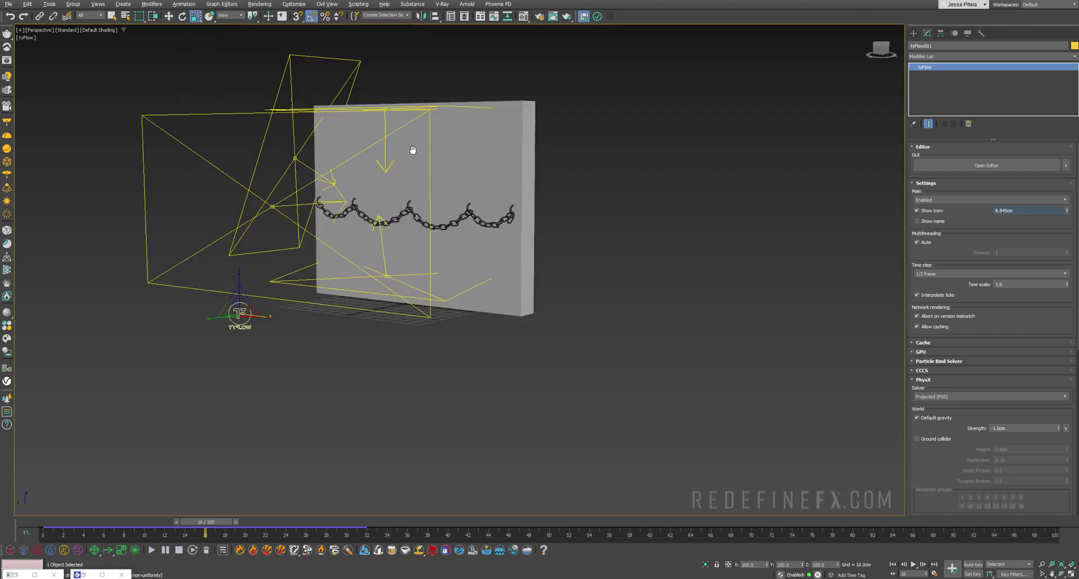
alt+middle_drag(412, 150, 373, 181)
scroll(373, 180, up, 5)
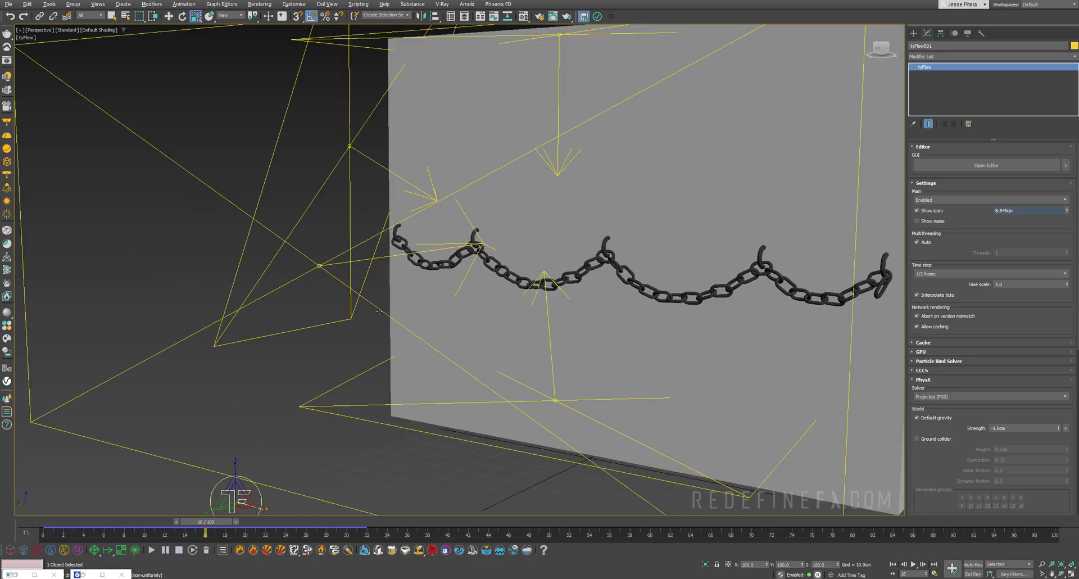
key(alt+Tab)
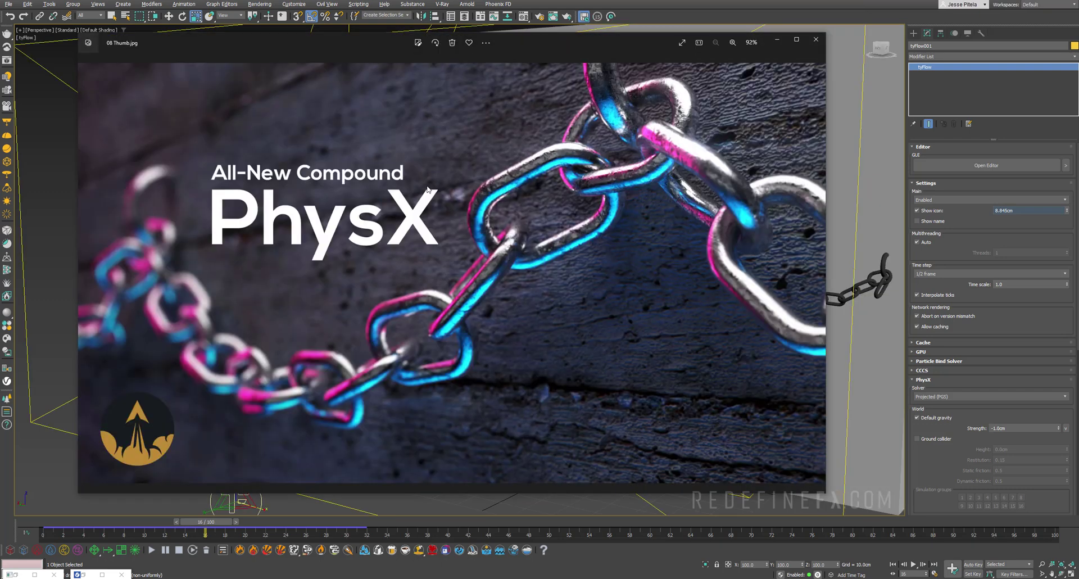
mouse_move(568, 47)
mouse_down()
mouse_move(523, 450)
mouse_move(559, 417)
mouse_move(555, 50)
mouse_move(589, 53)
mouse_up()
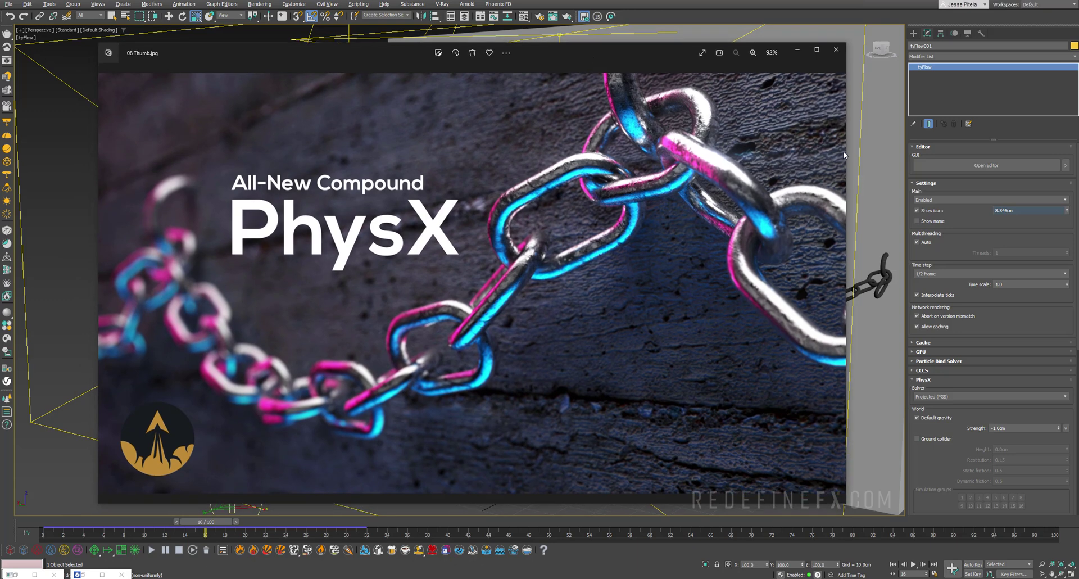